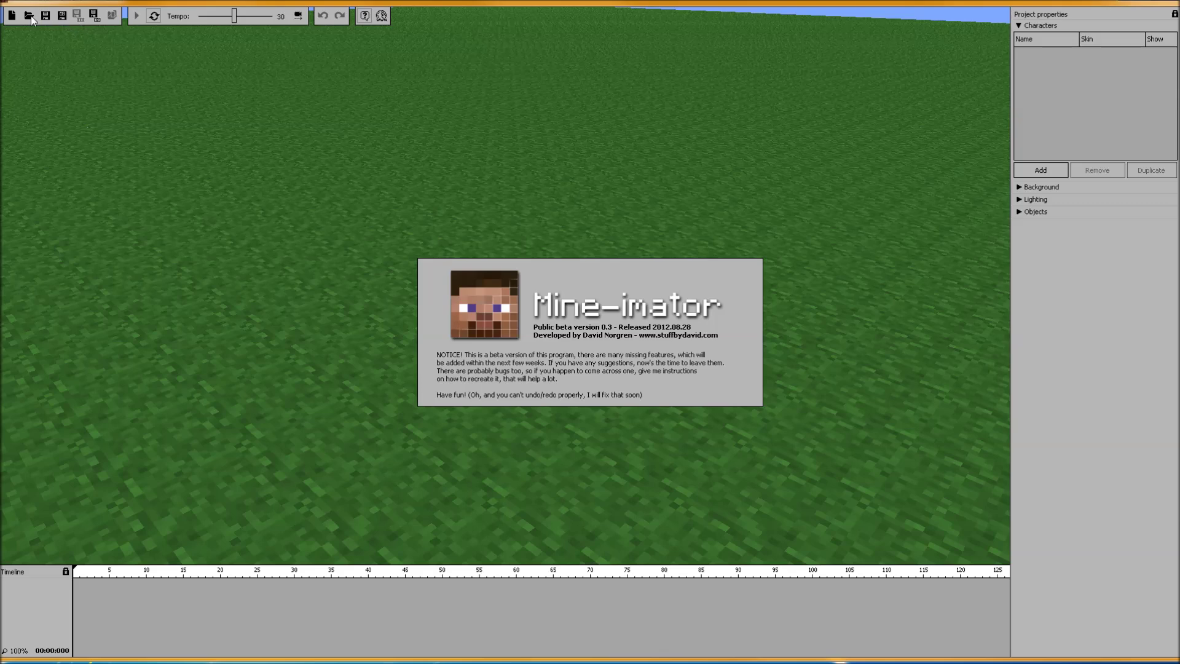
Close the beta welcome notice and show the project's empty Objects list
click(1021, 212)
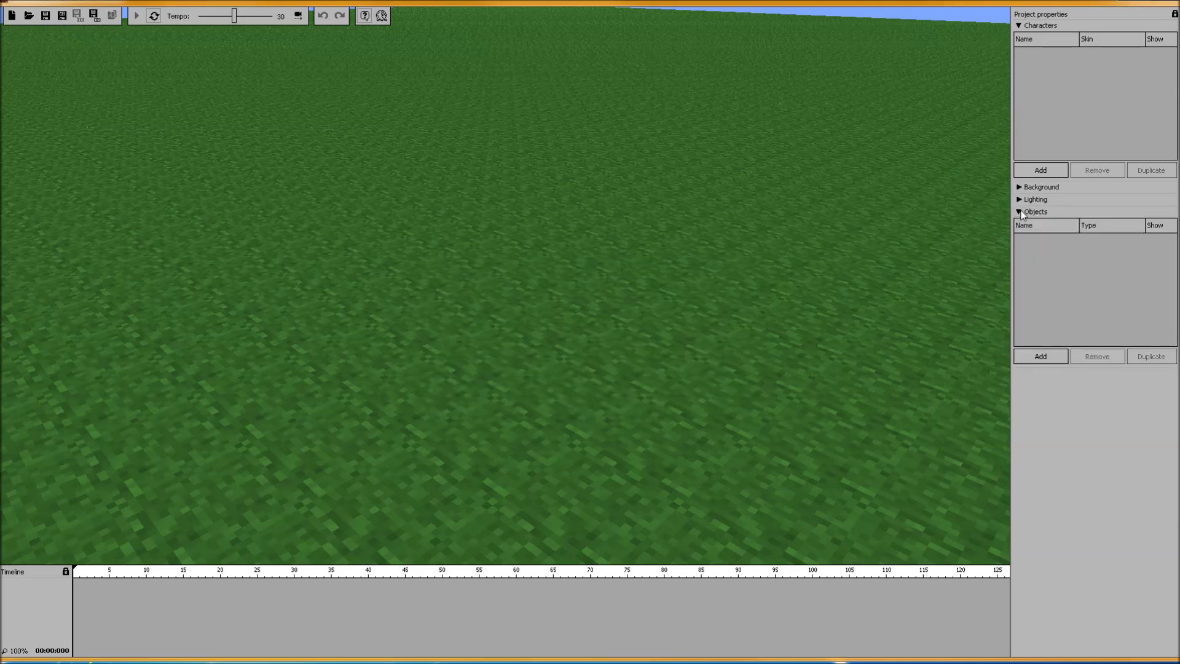
Add Object 1 as Scenery and load rocks.schematic from the Schematics folder
click(1047, 356)
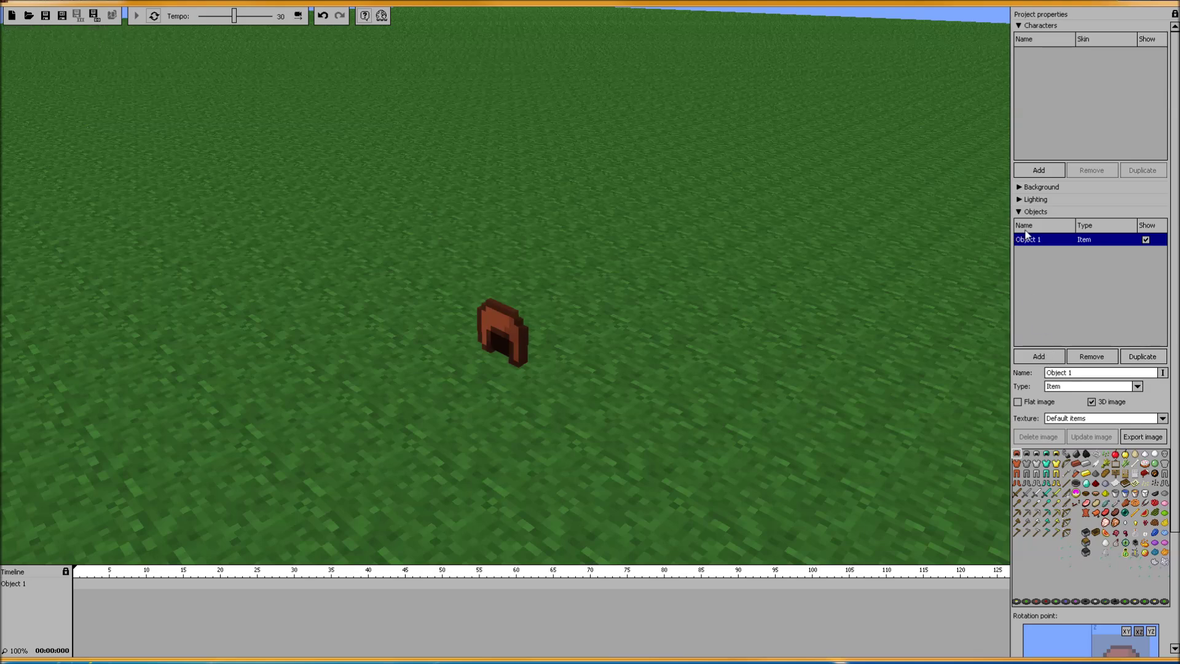
click(1069, 387)
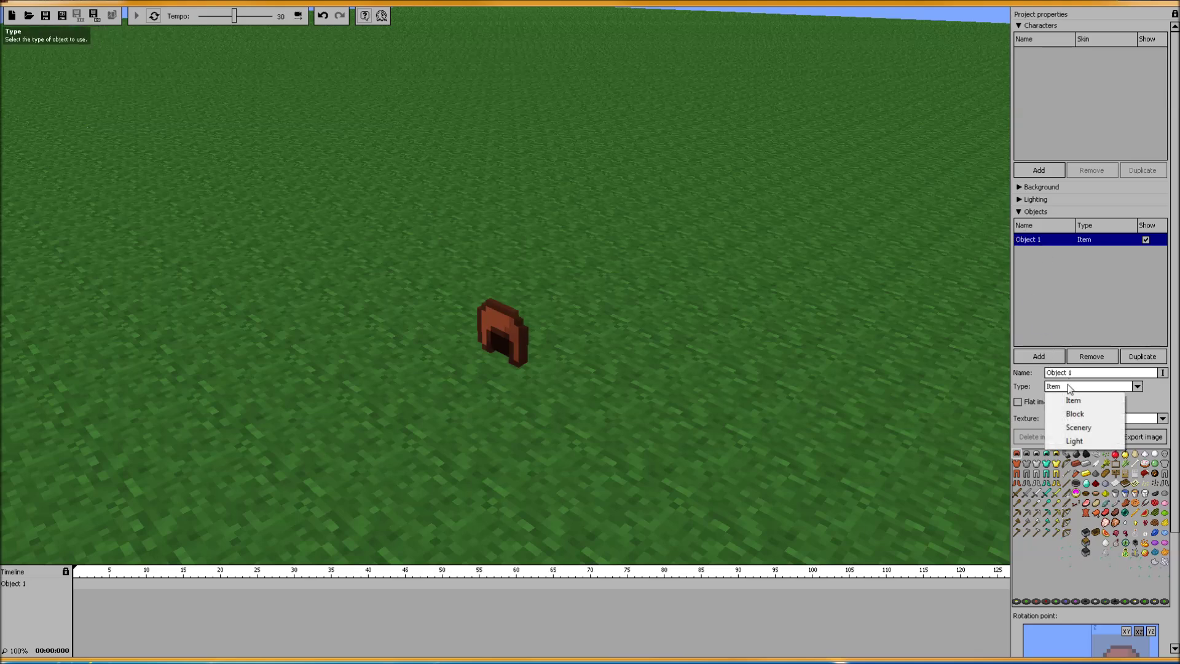
click(1078, 427)
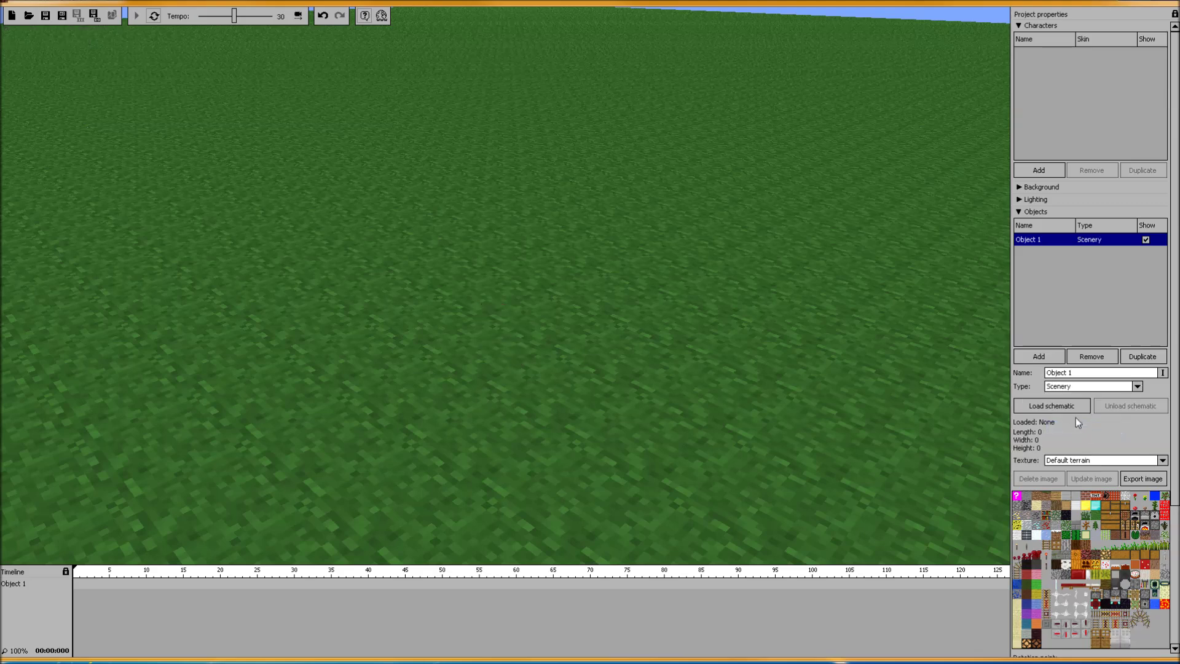
click(1063, 401)
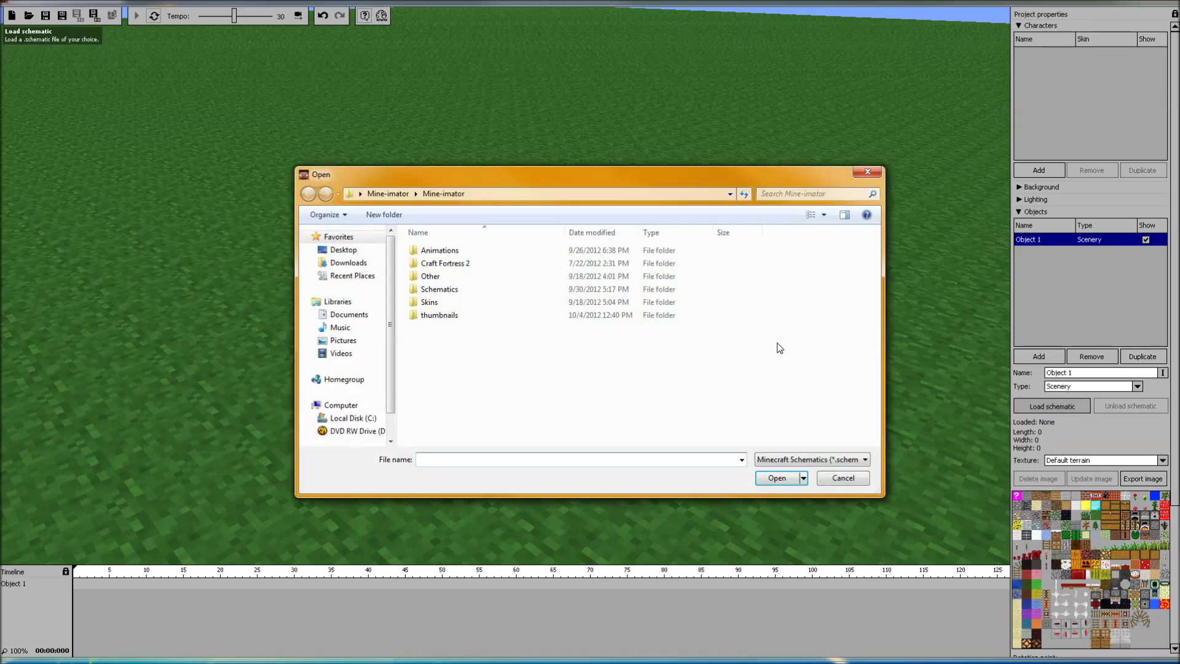
double_click(439, 289)
click(460, 341)
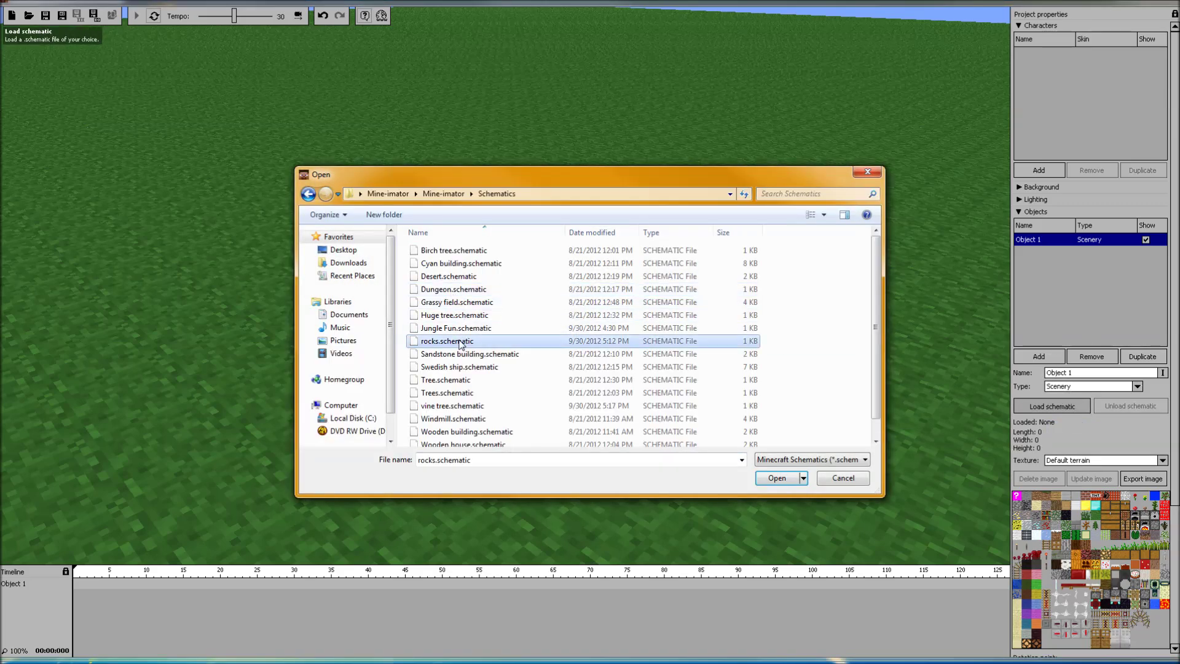
click(777, 479)
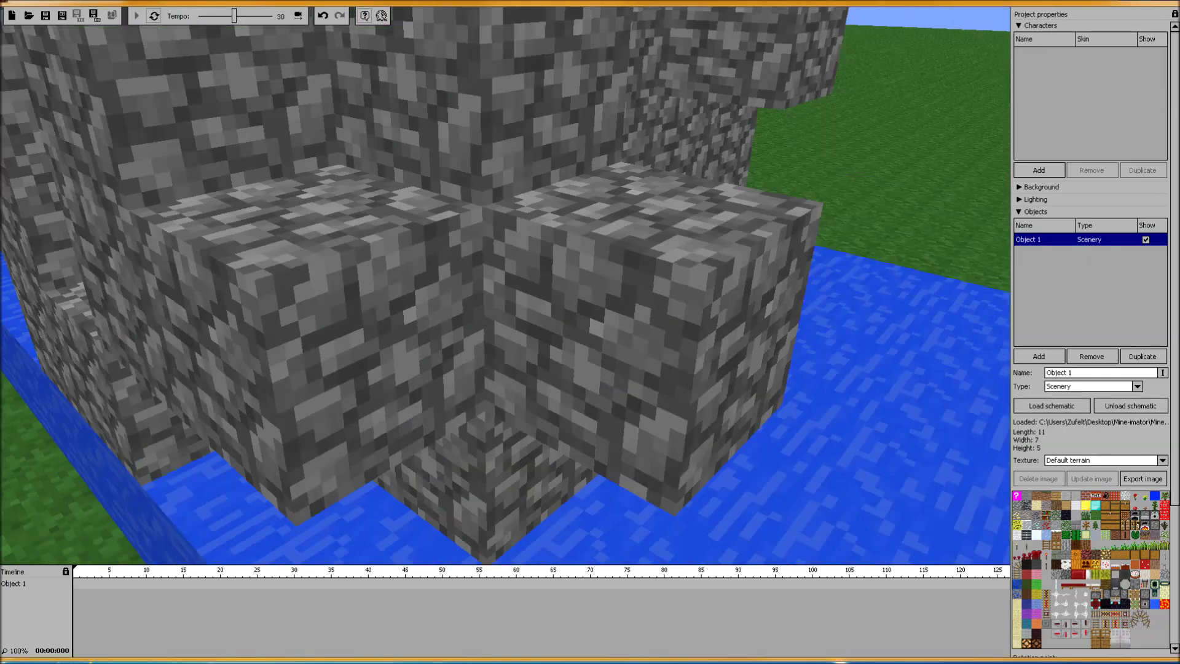
right_drag(337, 411, 337, 411)
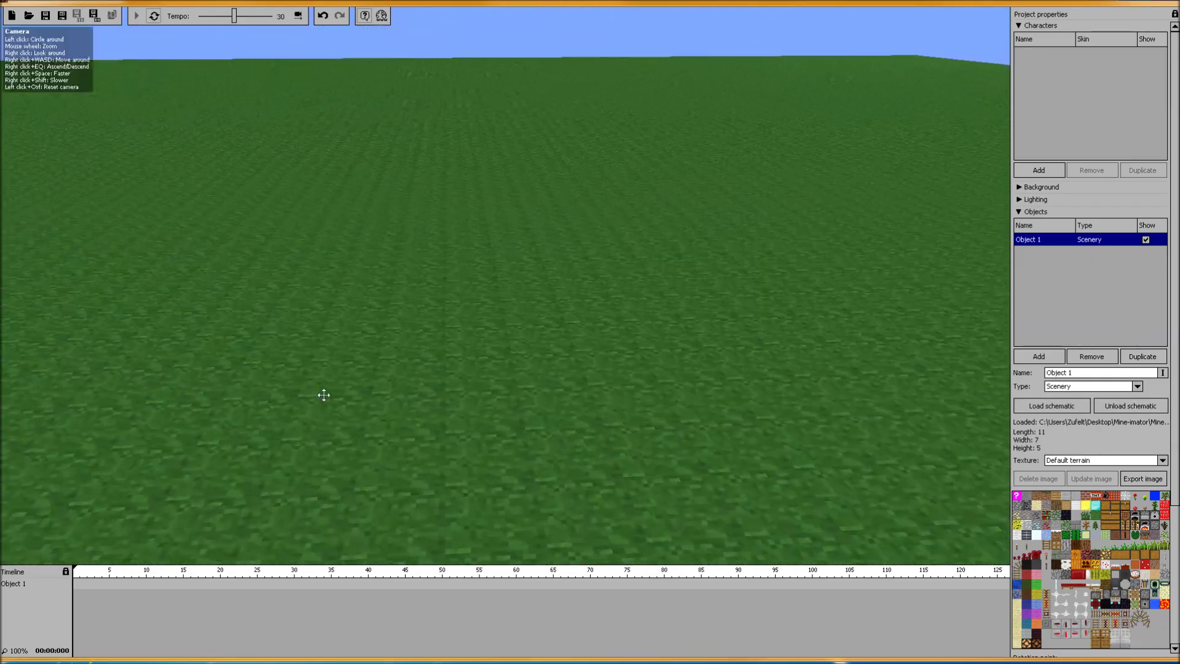
Keyframe the rocks at frame 0 and jump them to the camera position 233.08, 39.71, 39.99
click(74, 585)
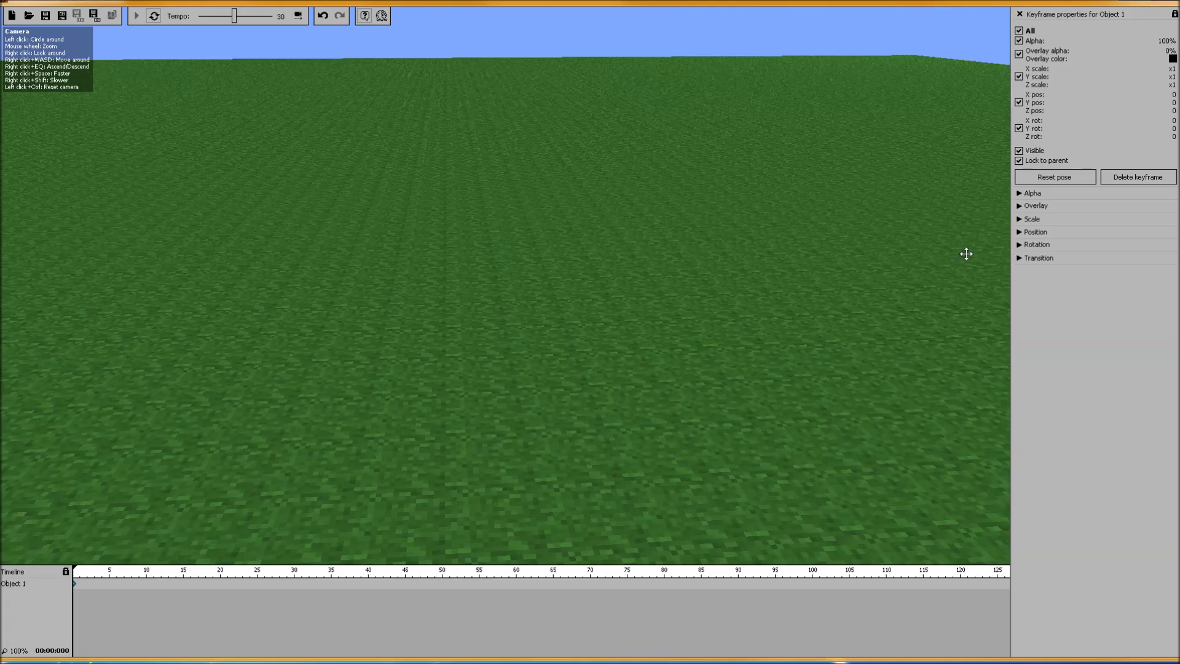
click(1022, 236)
right_click(1044, 296)
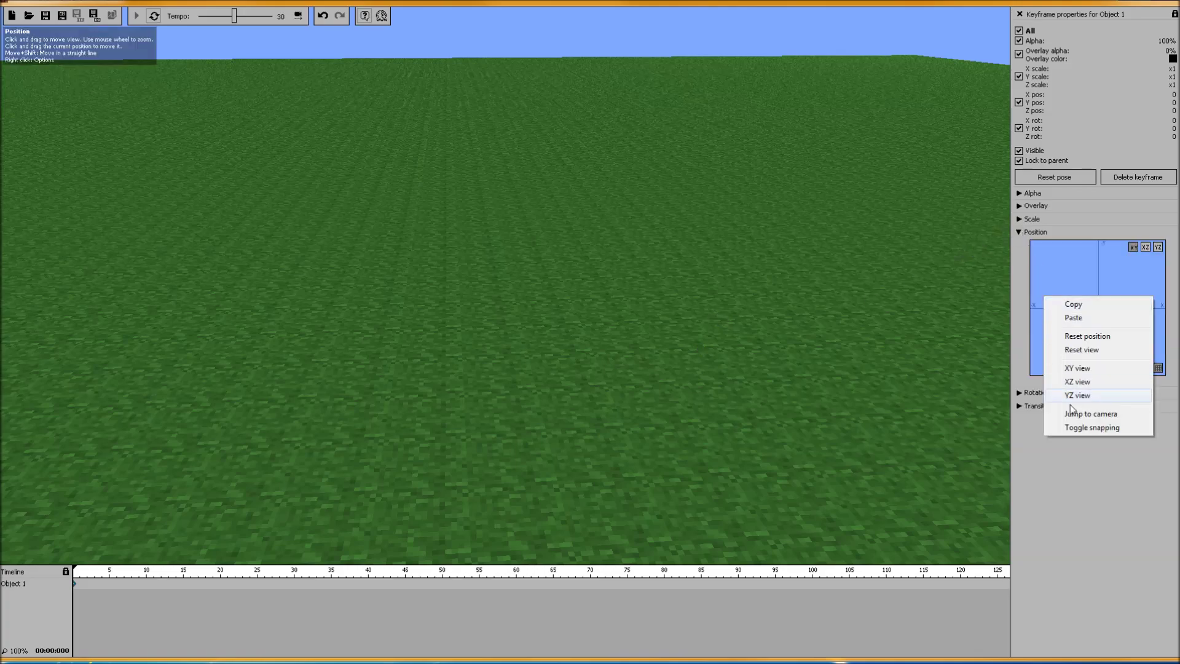
click(1069, 413)
right_drag(613, 392, 612, 392)
right_drag(506, 258, 506, 258)
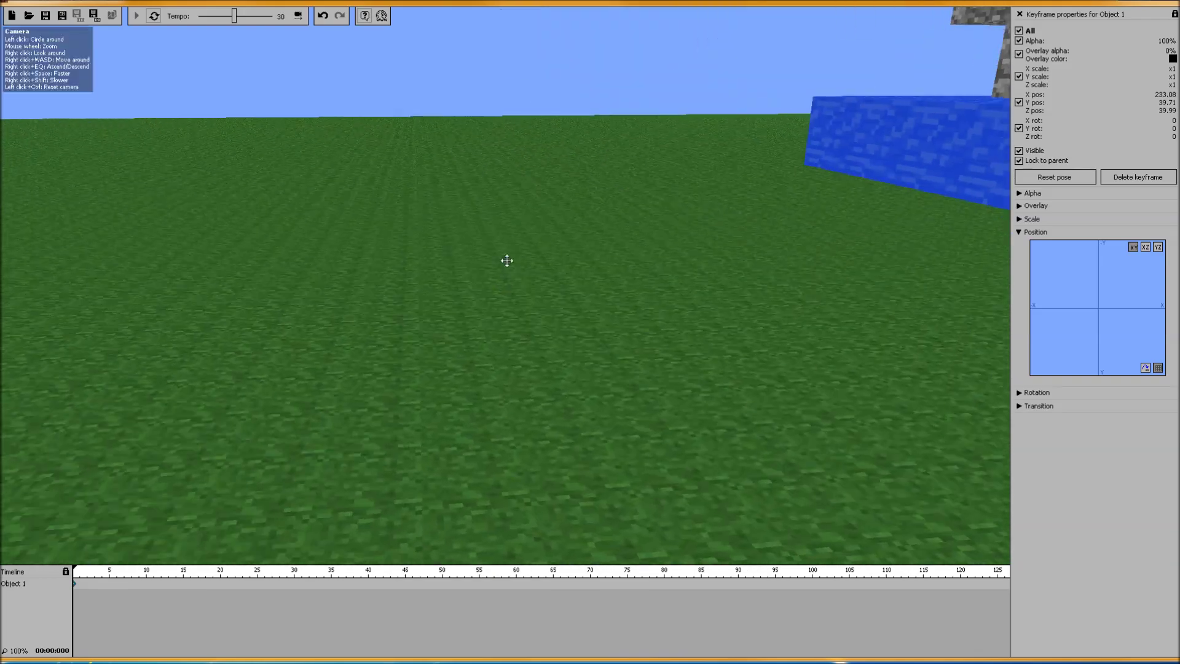
click(1021, 234)
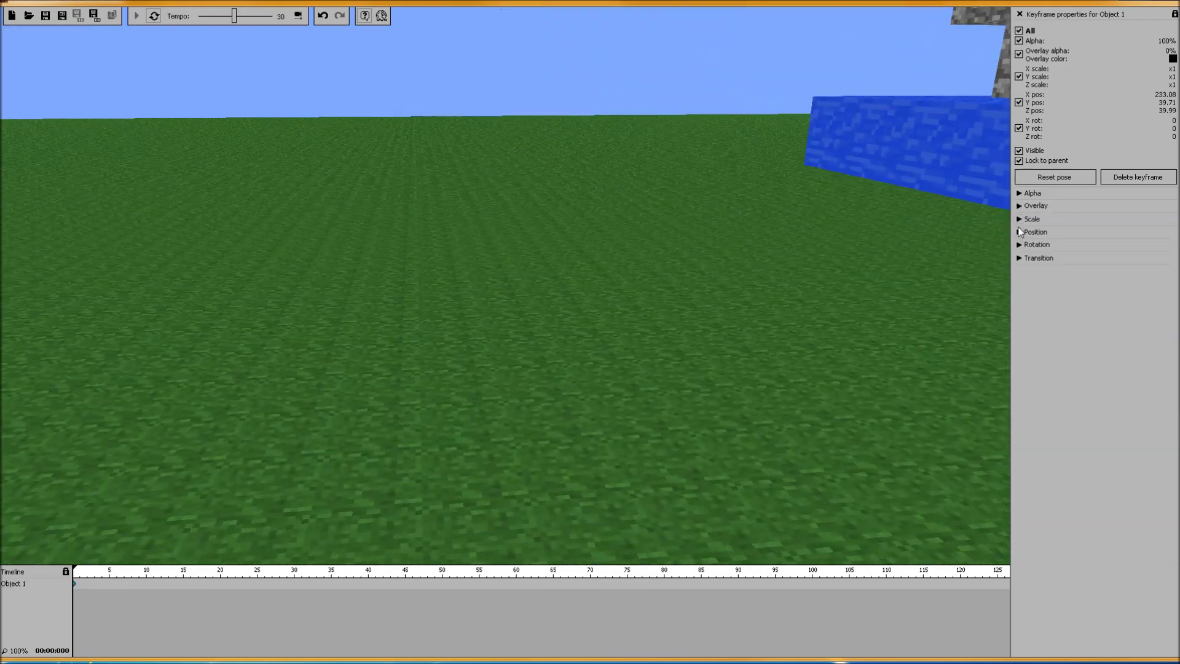
click(26, 588)
Add a second object as a diamond sword item
click(1051, 356)
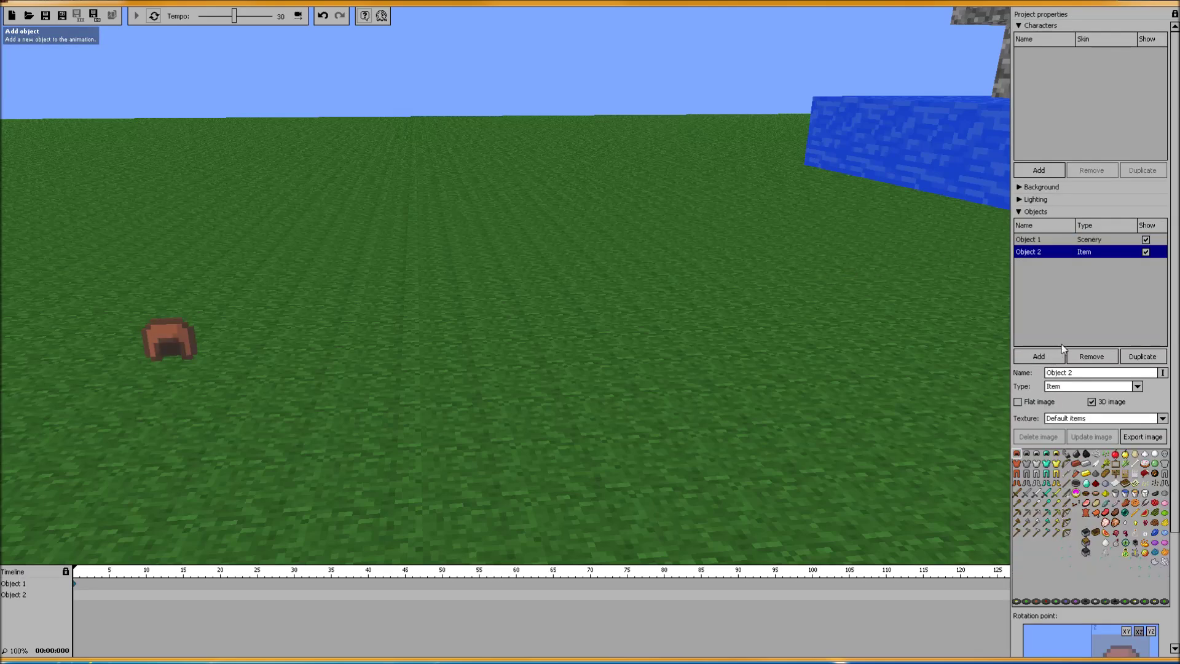
click(1046, 494)
right_drag(515, 301, 515, 301)
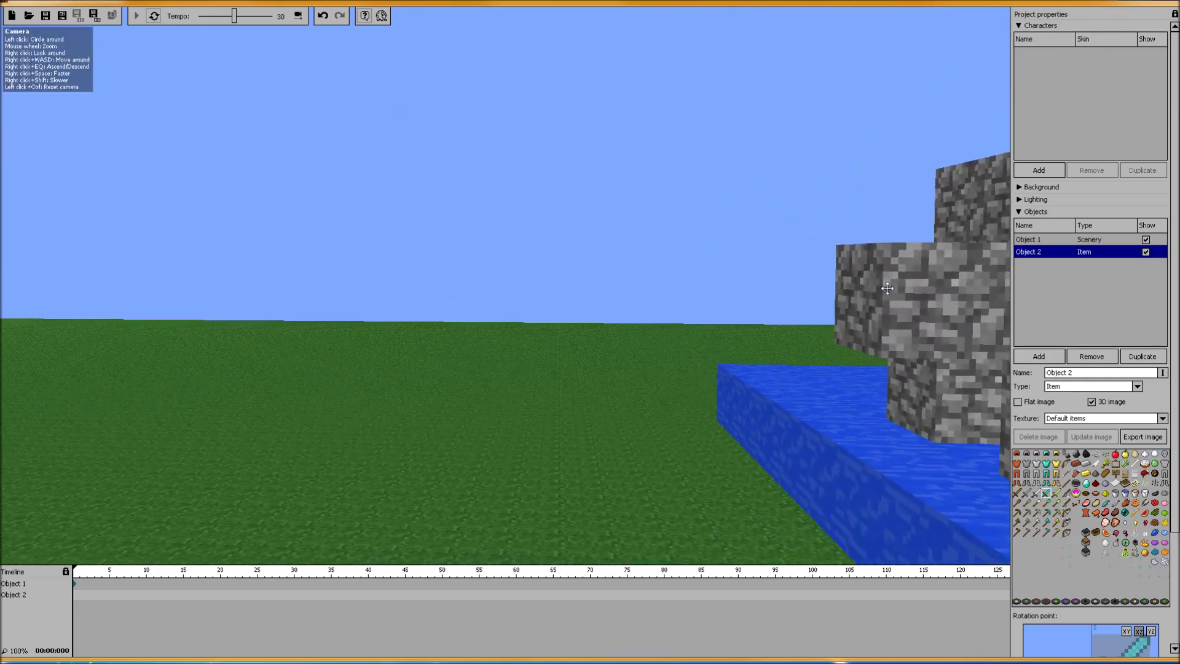
Keyframe the sword at frame 0 and jump it to the camera position 211.72, -67.80, 82.38
click(79, 596)
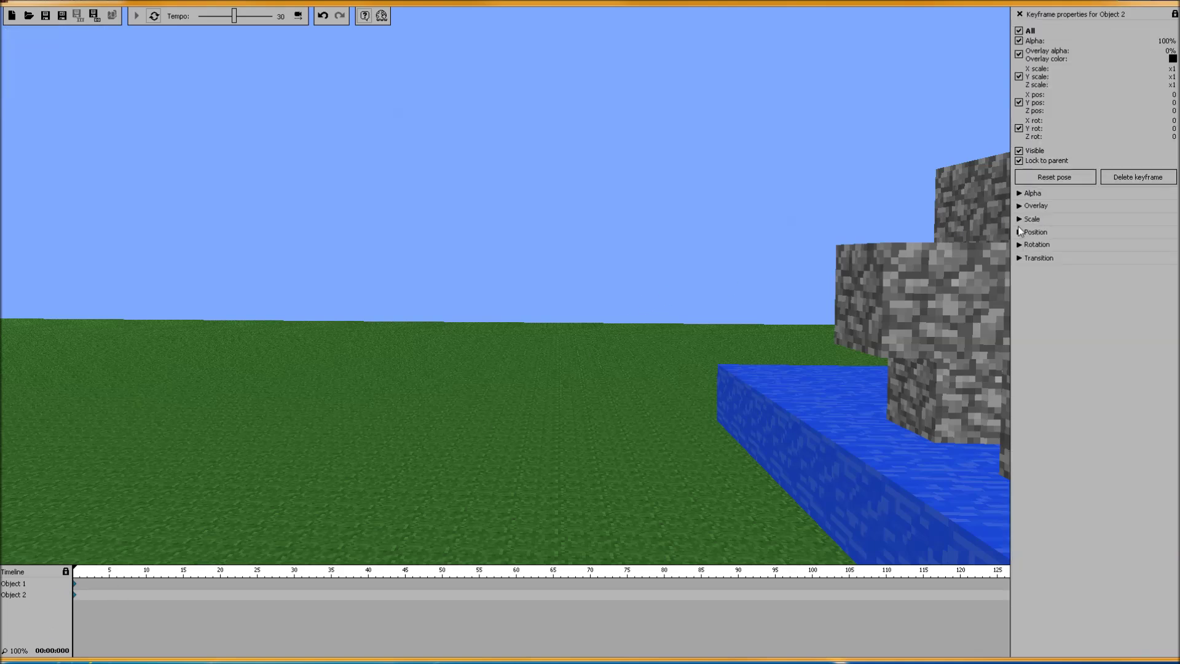
click(1023, 232)
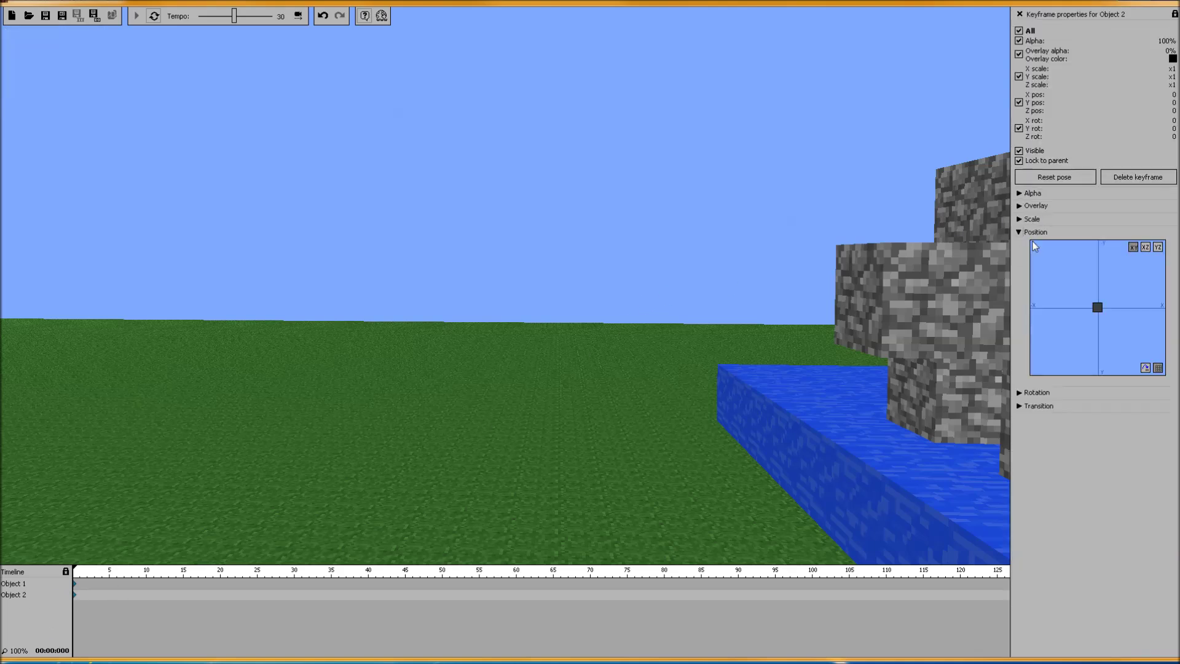
click(1144, 368)
drag(651, 347, 564, 192)
click(24, 584)
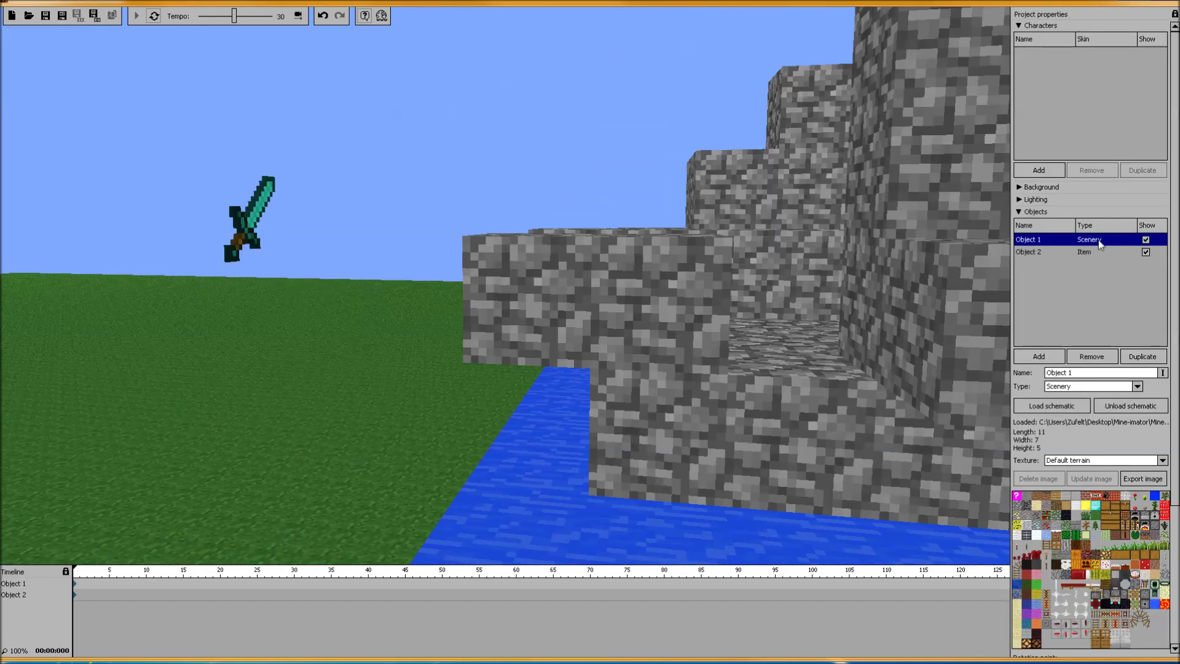
Collapse the Characters section and select Object 2, then Object 1 (the rocks)
click(1020, 26)
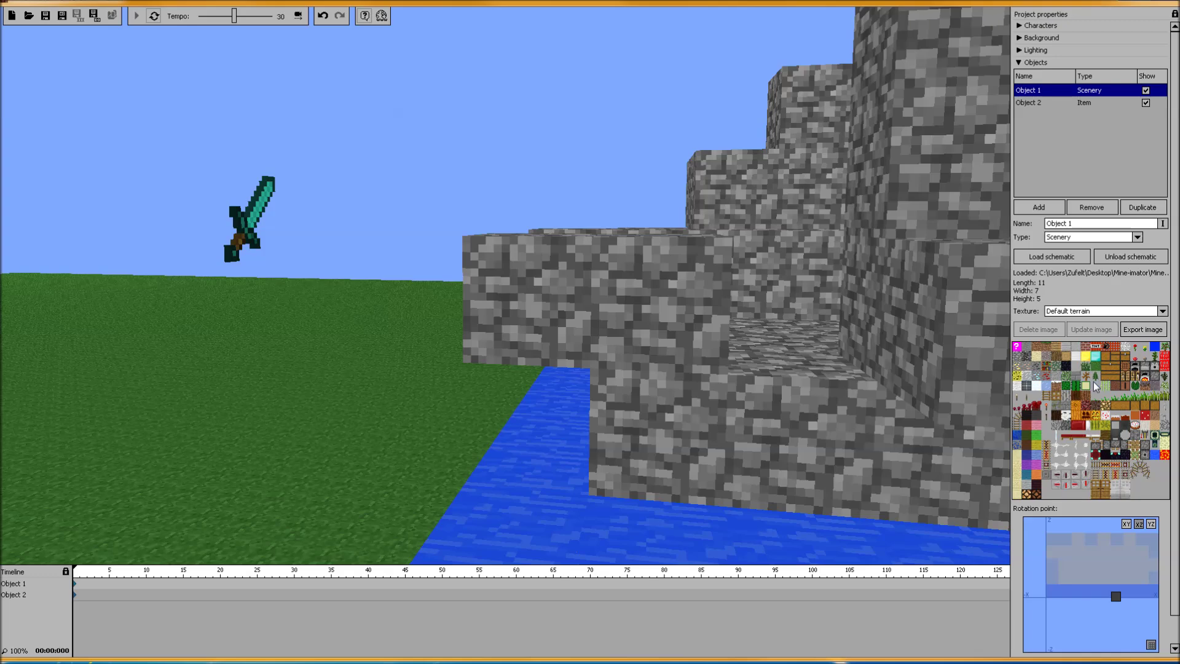
click(1037, 102)
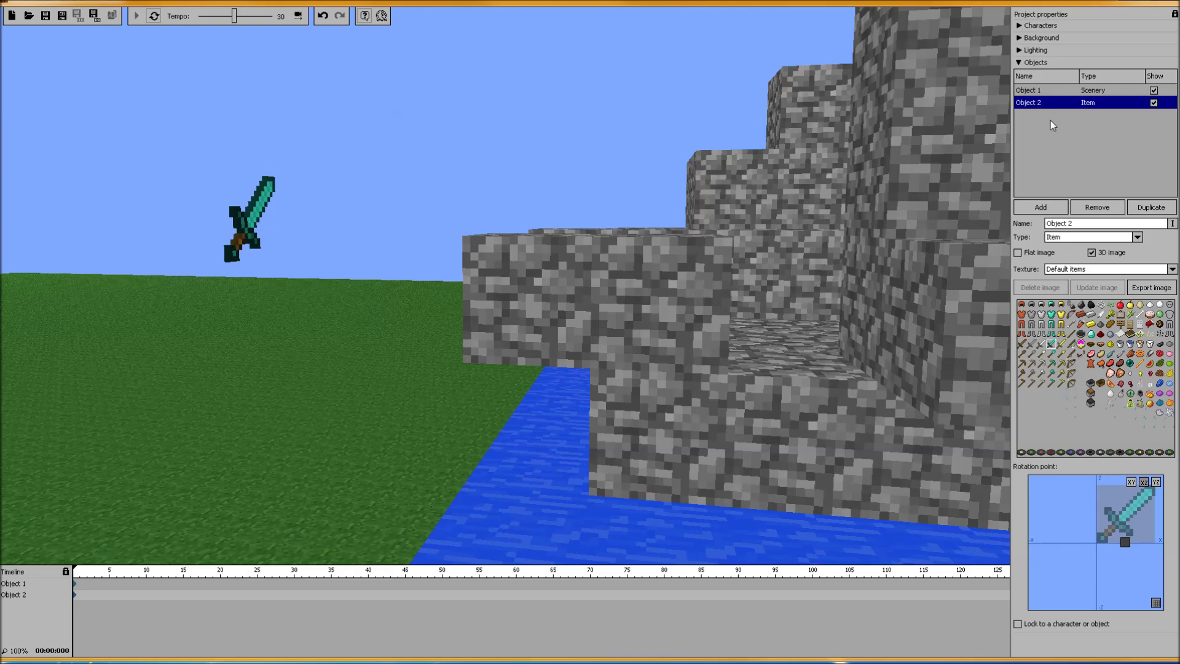
click(1049, 92)
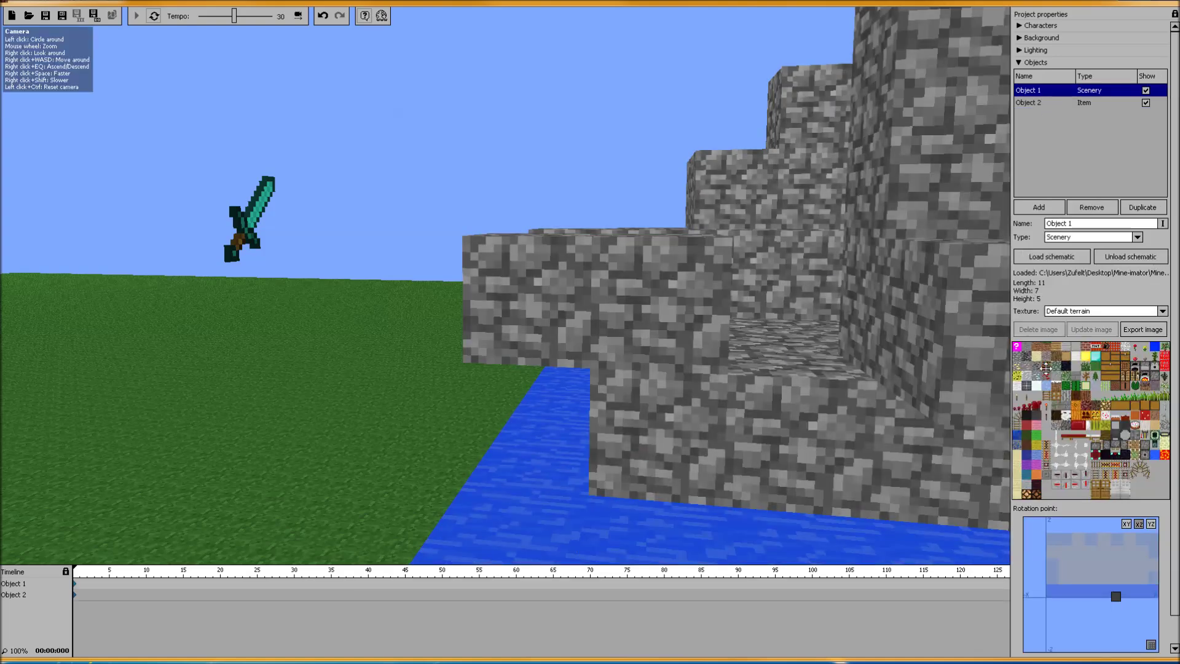
click(1143, 330)
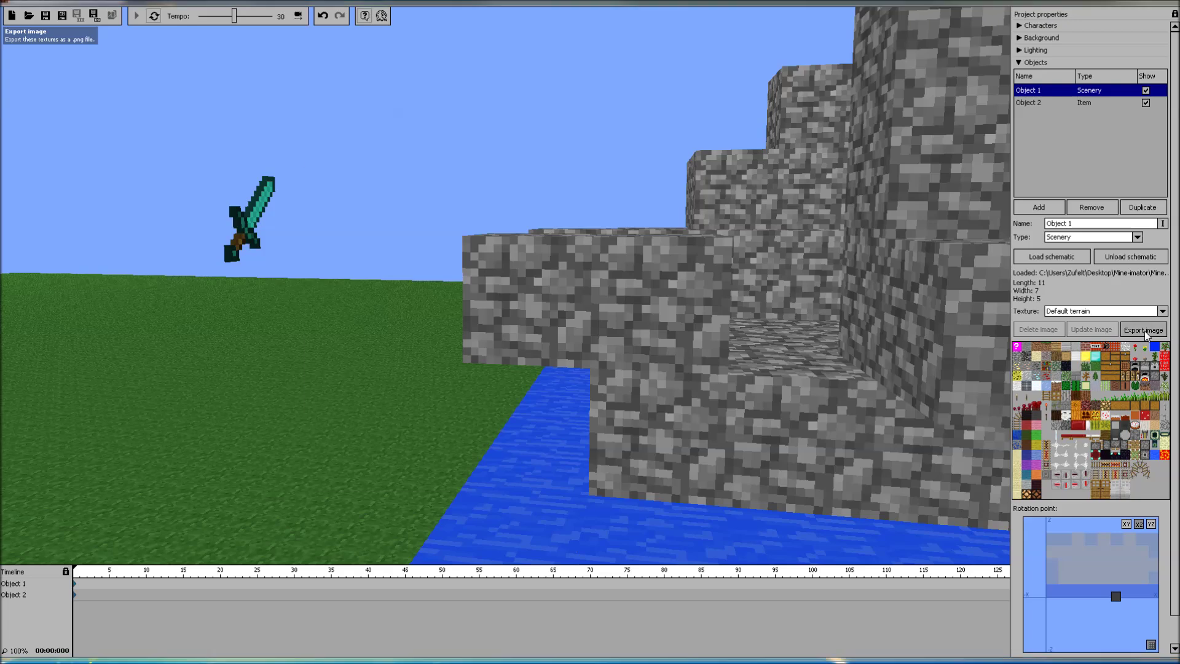
Save the rocks' terrain sheet to the Desktop as 'block texture', replacing the existing file
click(342, 252)
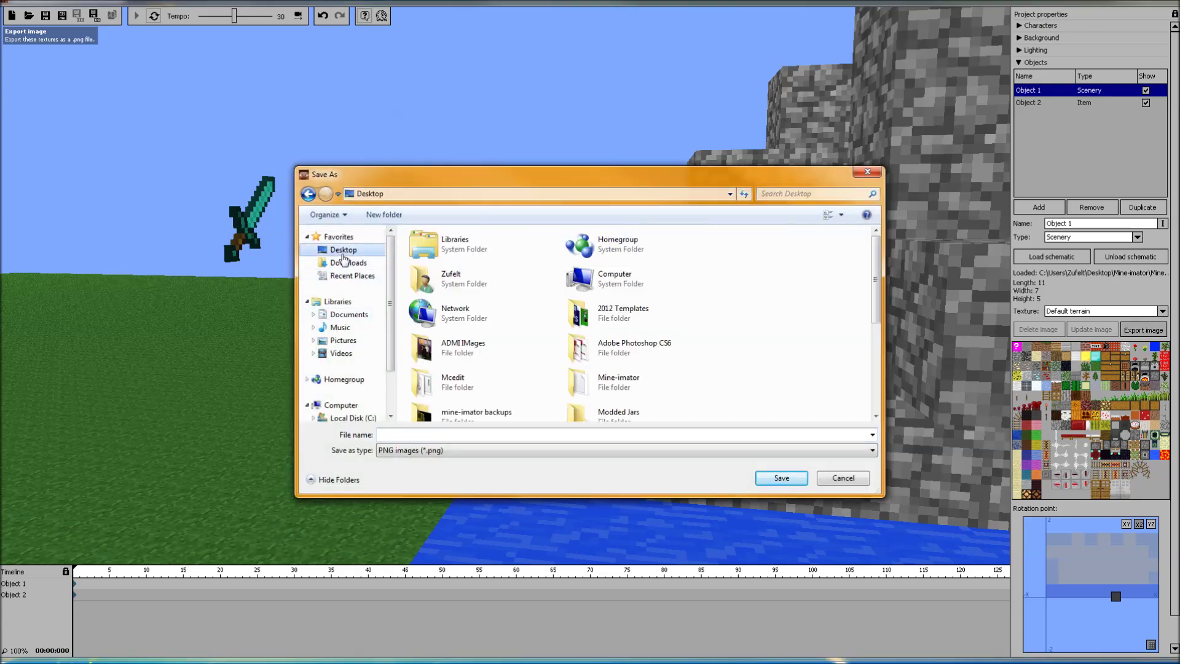
drag(882, 300, 881, 387)
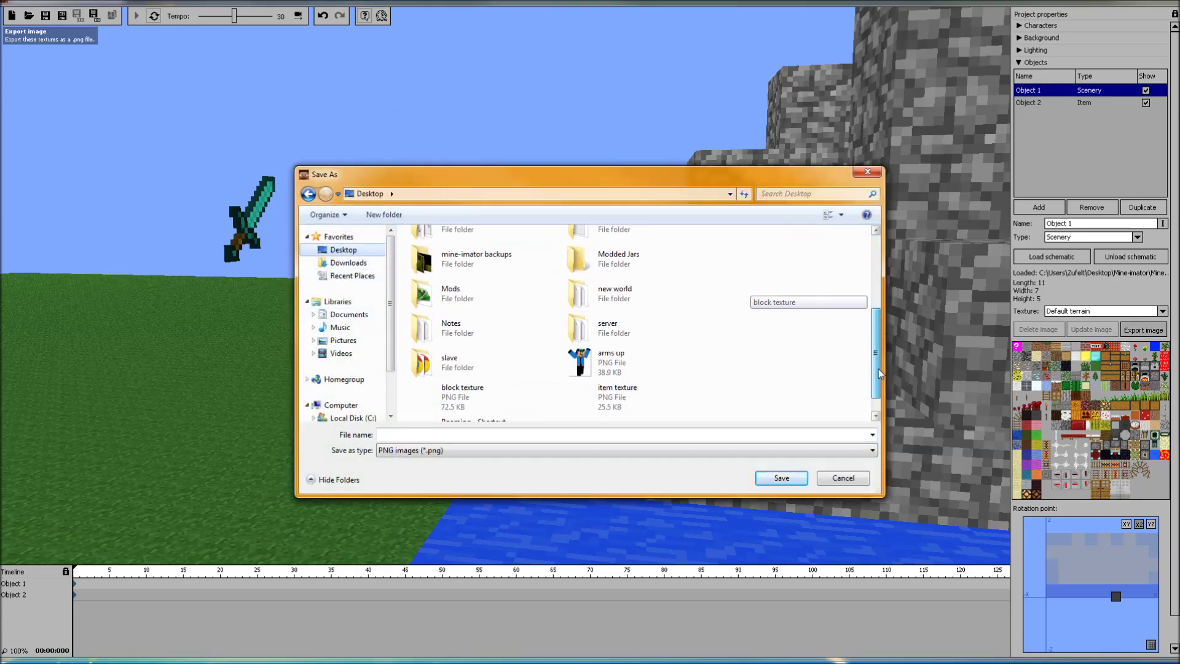
click(535, 376)
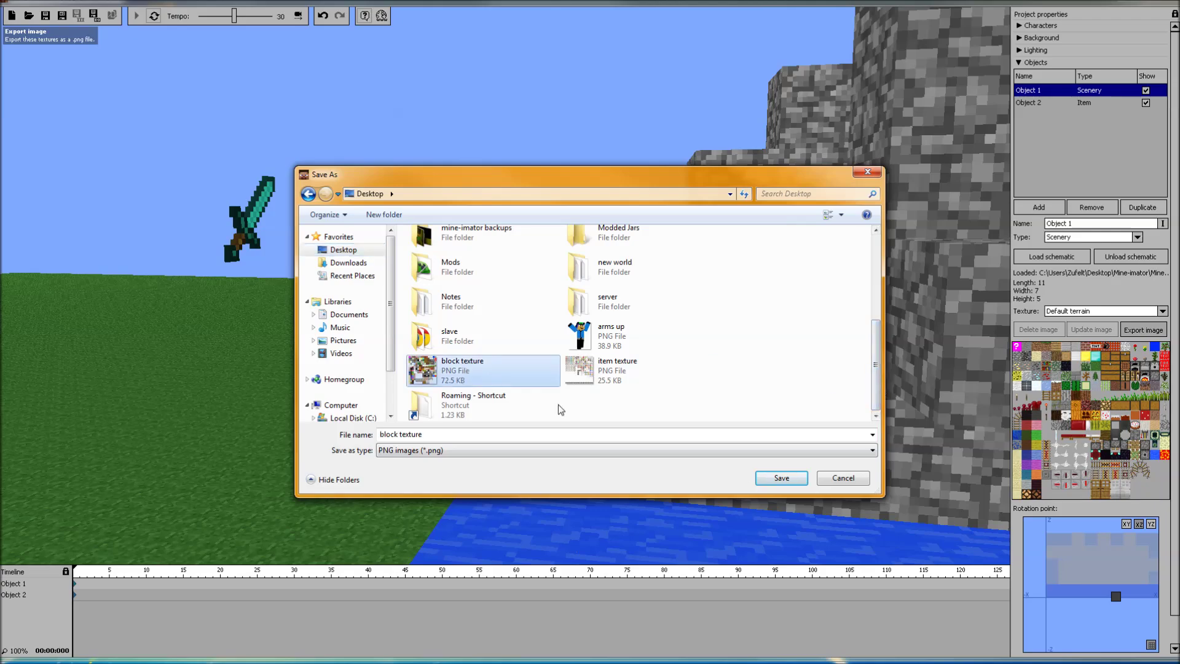
click(781, 479)
click(534, 361)
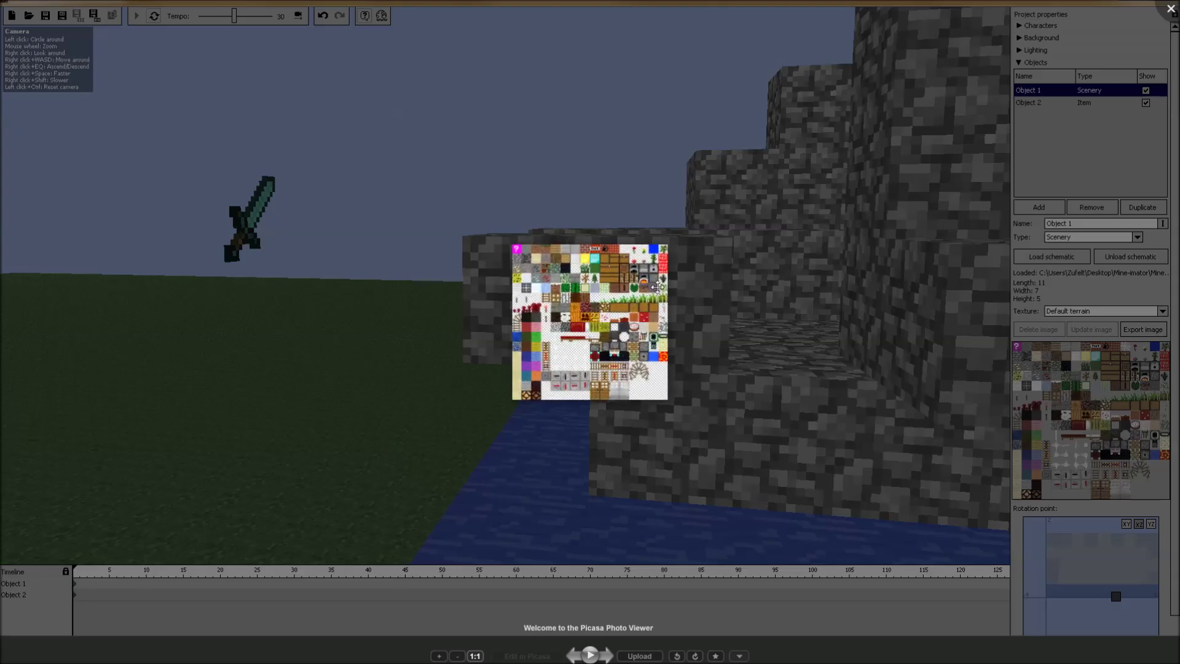
click(1171, 9)
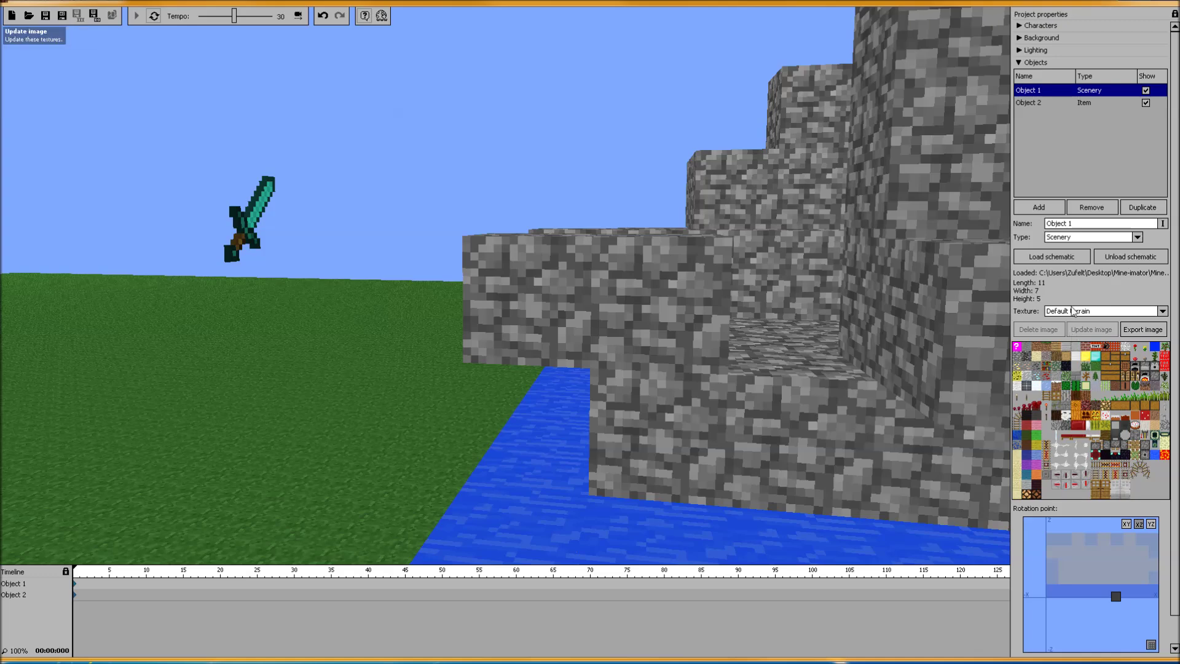
Export the diamond sword's item sheet to the Desktop as 'item texture', replacing the existing file
click(1041, 103)
click(1144, 288)
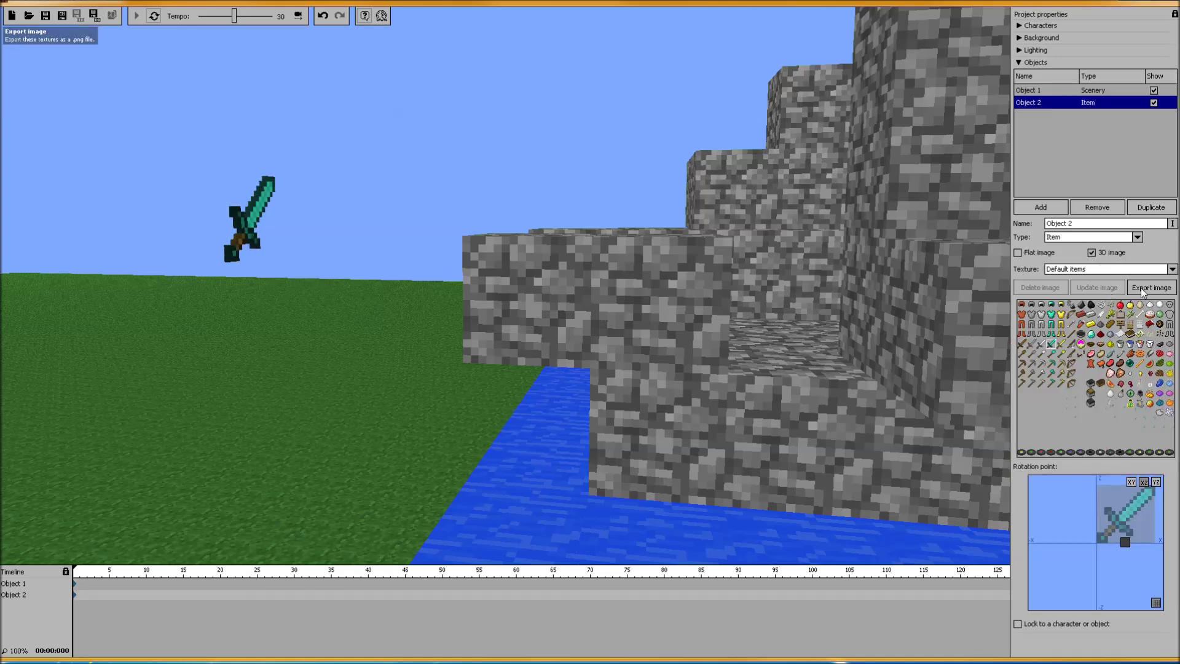
click(355, 252)
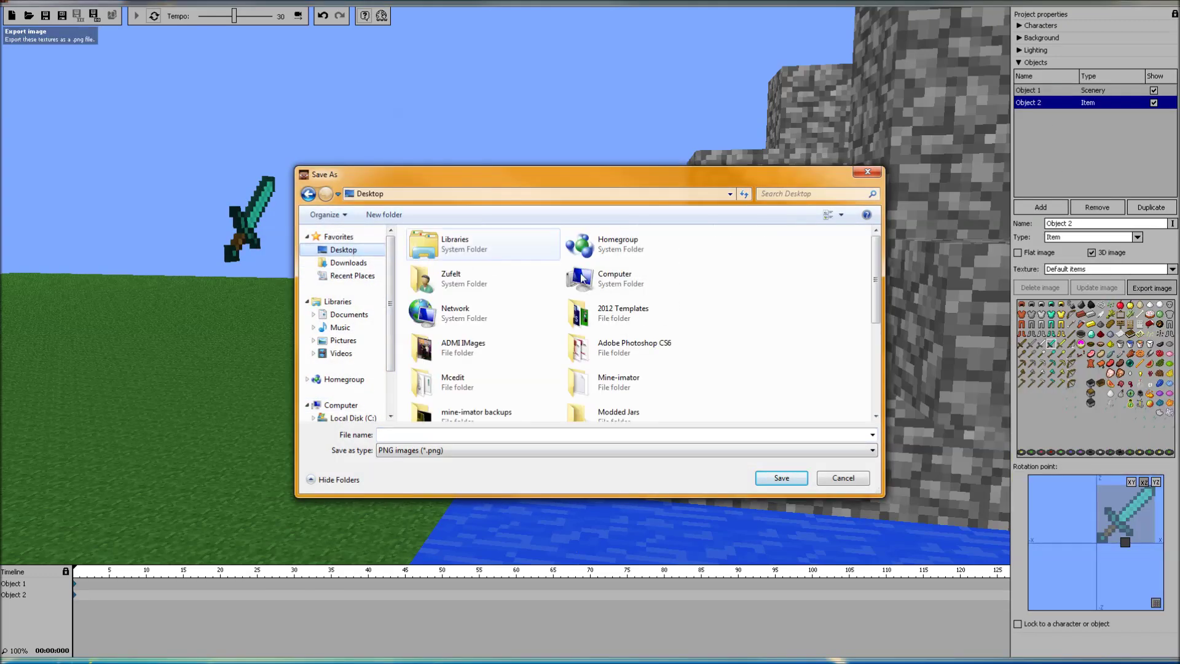
scroll(547, 363, down, 5)
click(605, 369)
click(776, 477)
click(518, 356)
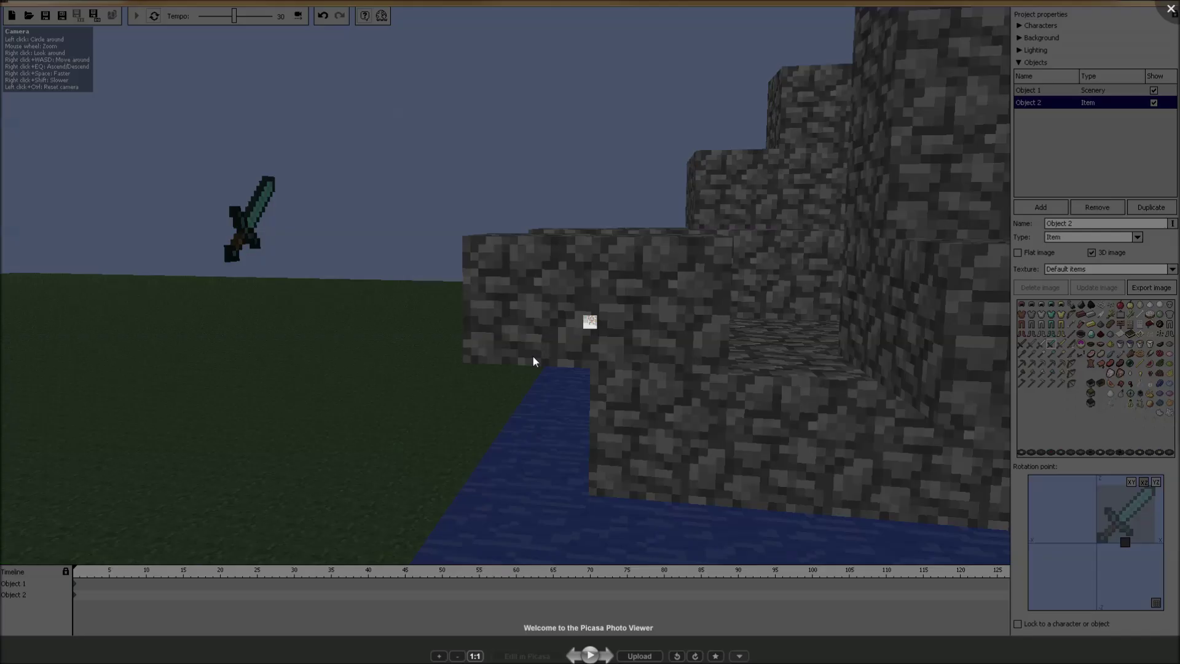
click(1159, 13)
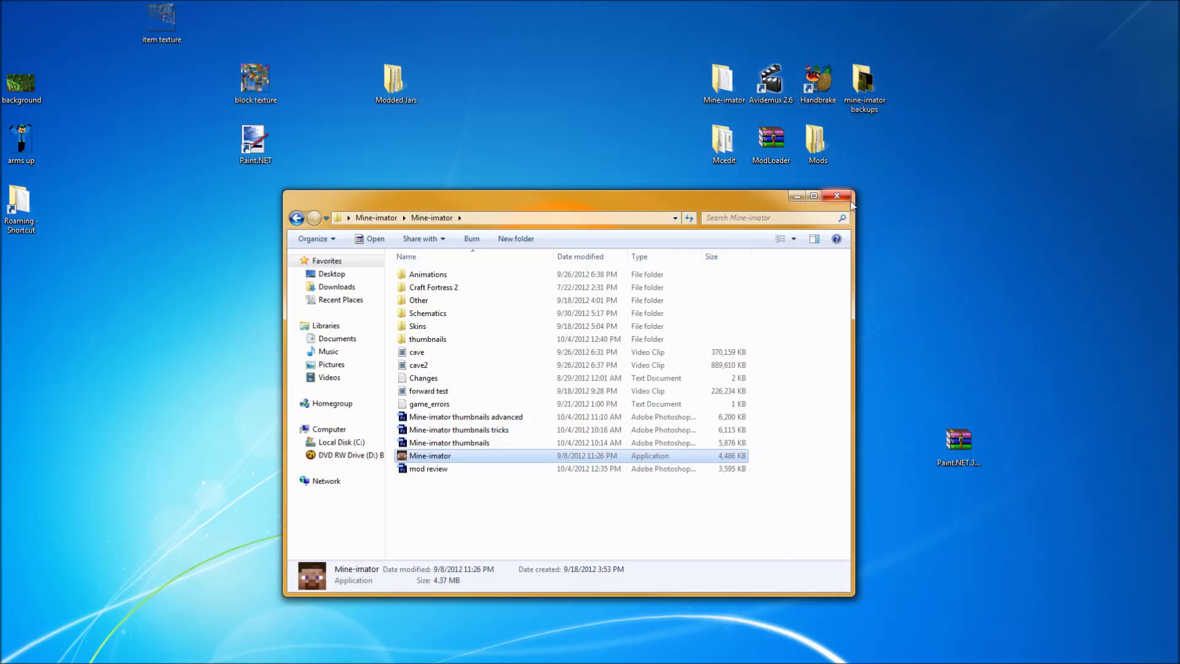
Close the Mine-imator folder, launch Paint.NET and set the brush width to 1
click(837, 195)
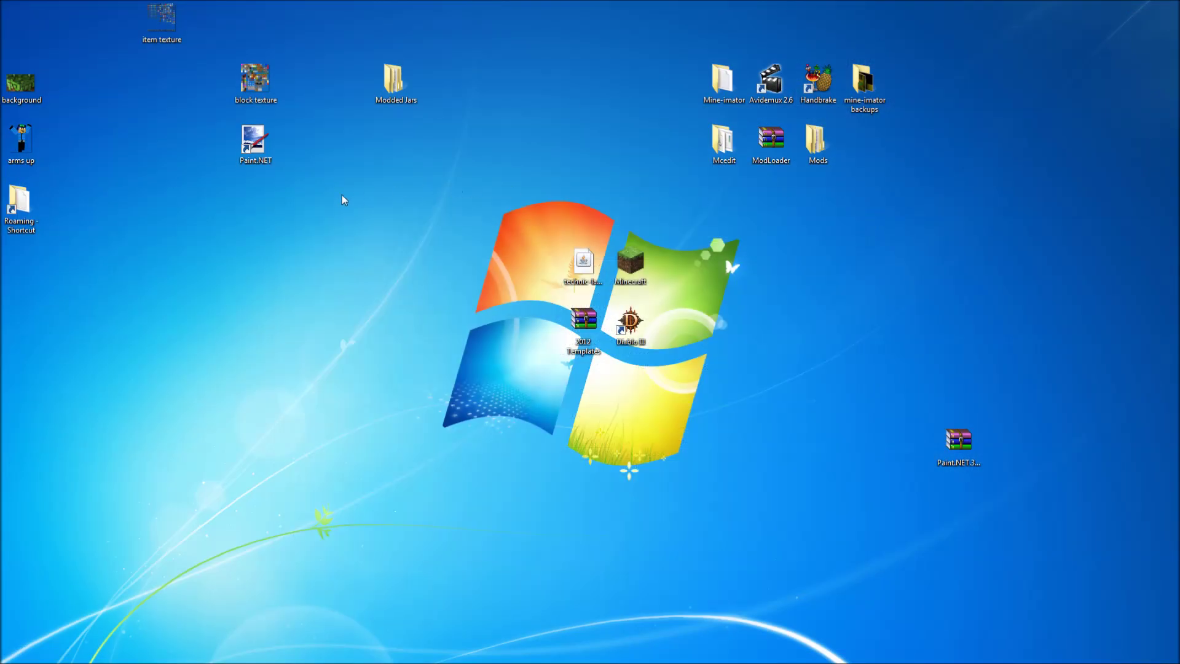
double_click(248, 152)
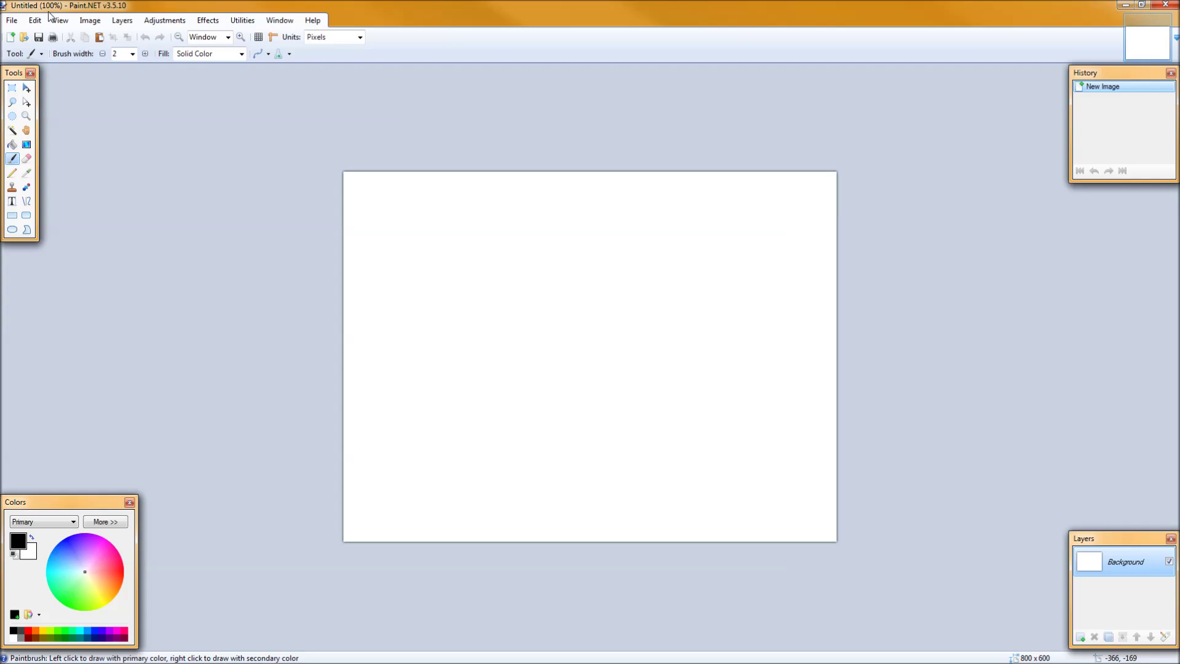
click(102, 54)
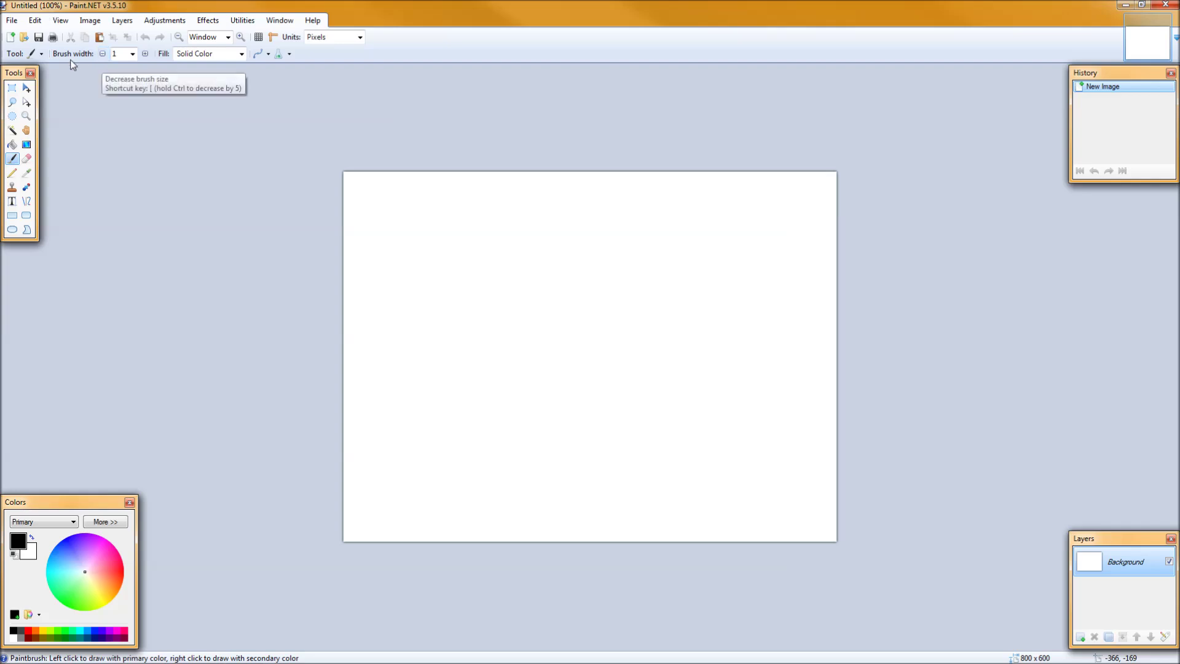
Open 'block texture' from the Desktop in Paint.NET
click(24, 37)
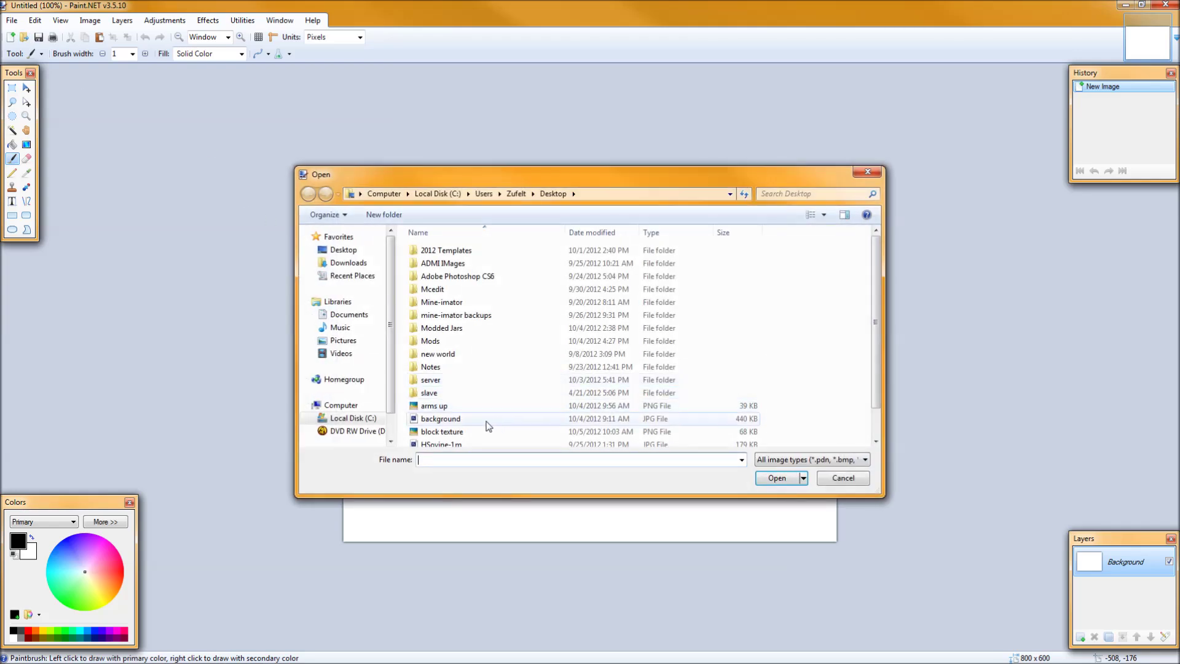
click(352, 248)
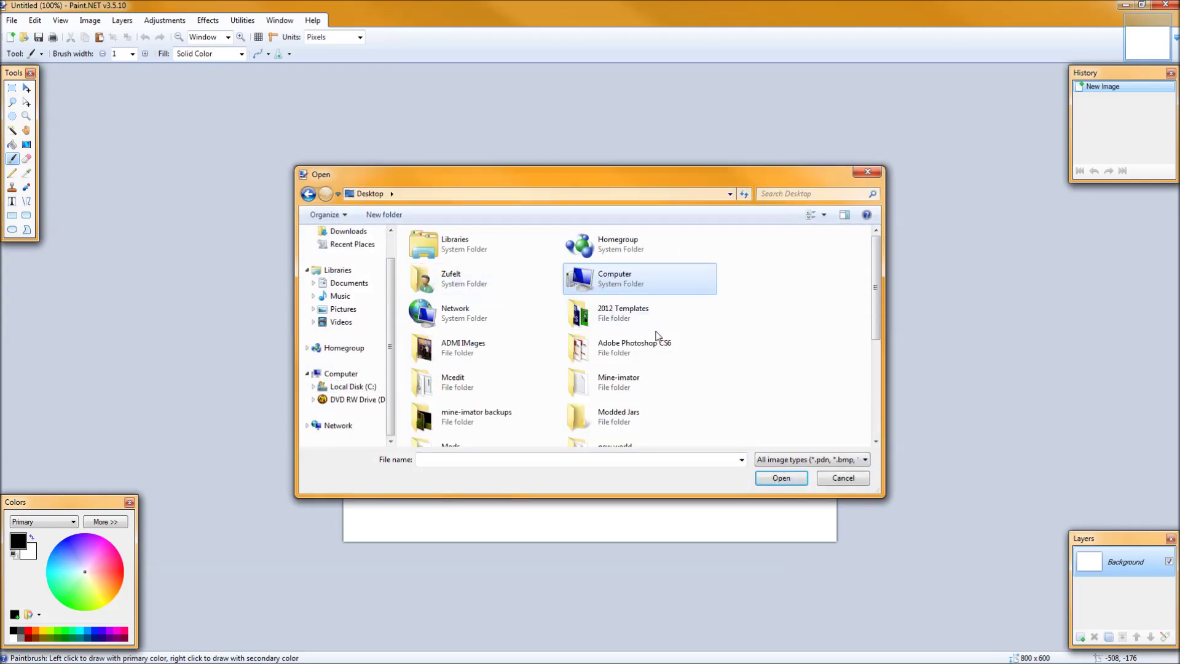
drag(876, 264, 875, 356)
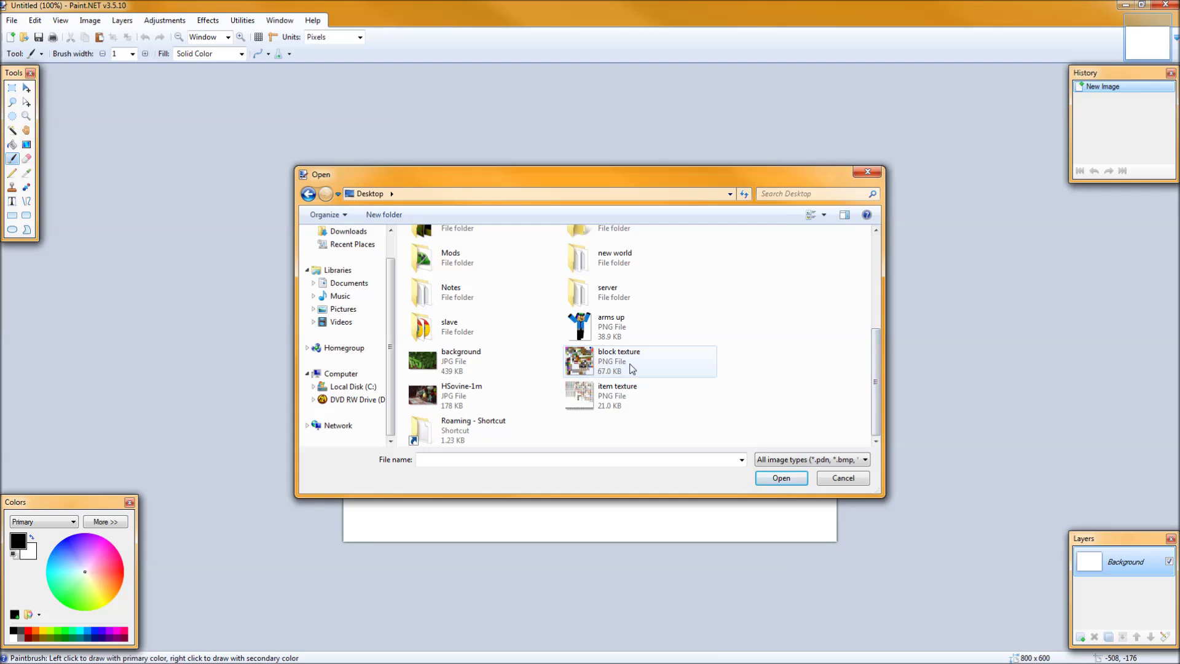
click(633, 368)
click(777, 478)
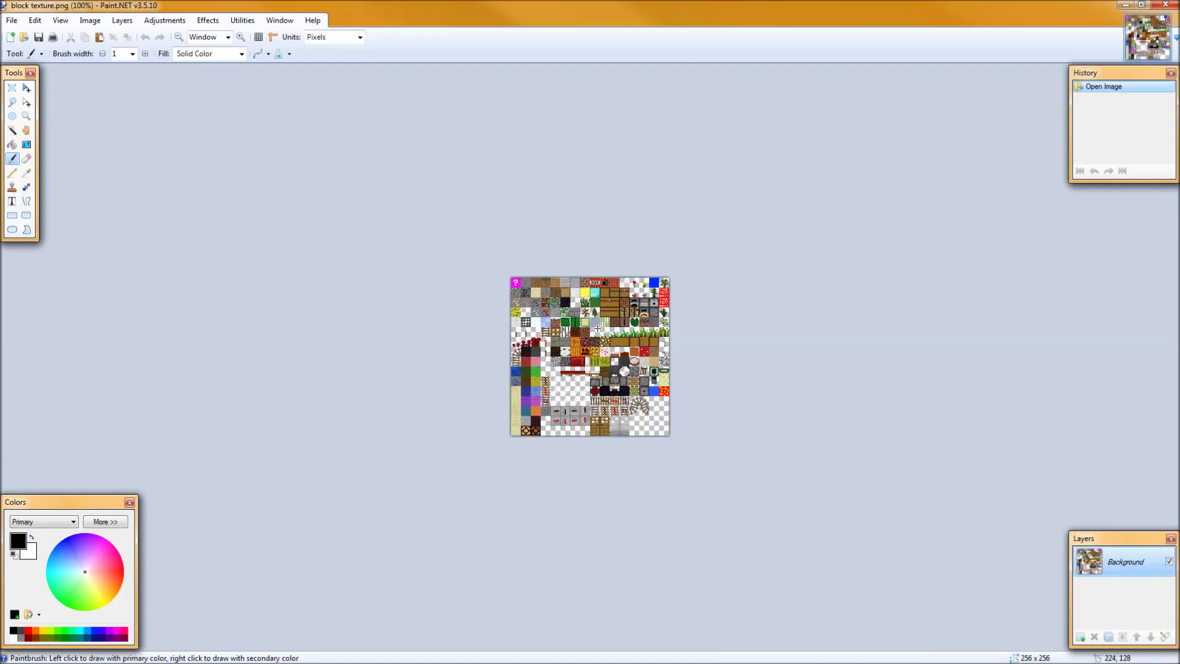
Zoom to 300%, confirm the 256 x 256 canvas size without changes, then zoom to 400%
click(240, 37)
click(240, 37)
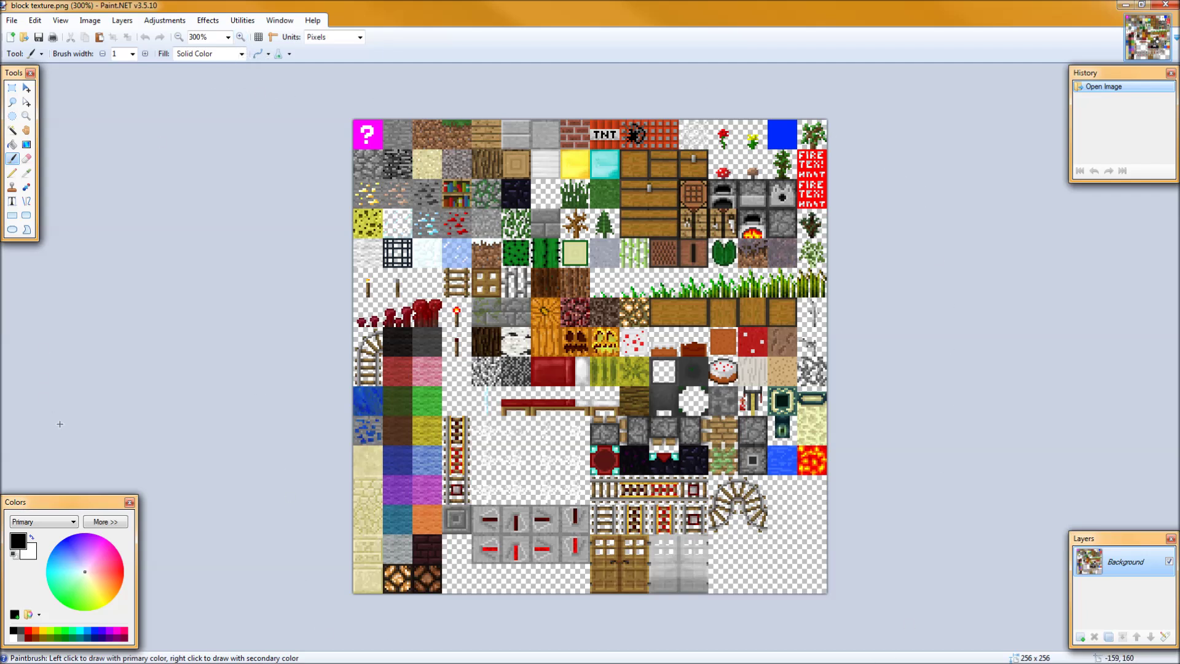
click(60, 22)
mouse_move(83, 22)
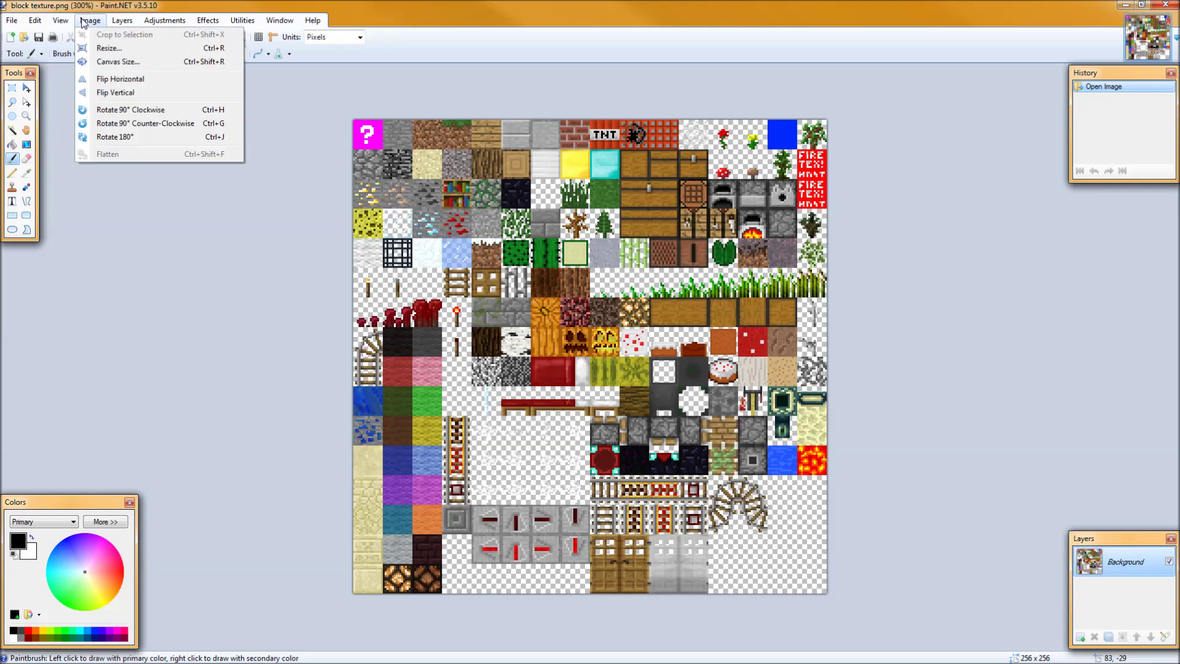
click(108, 62)
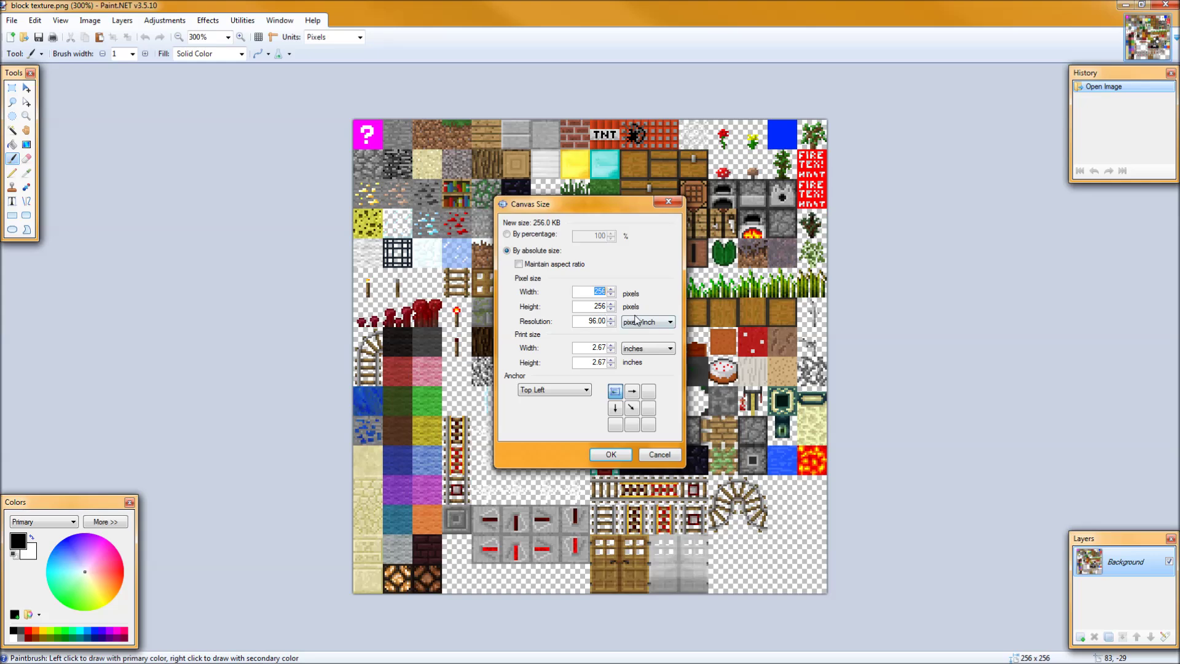
click(610, 455)
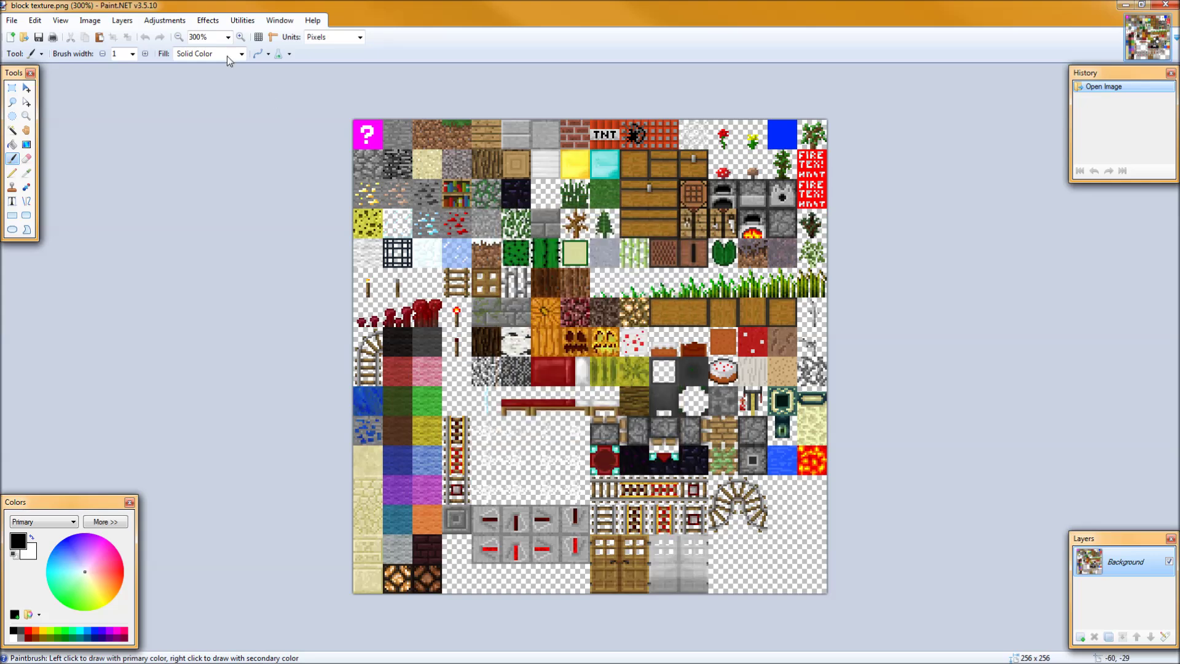
click(240, 37)
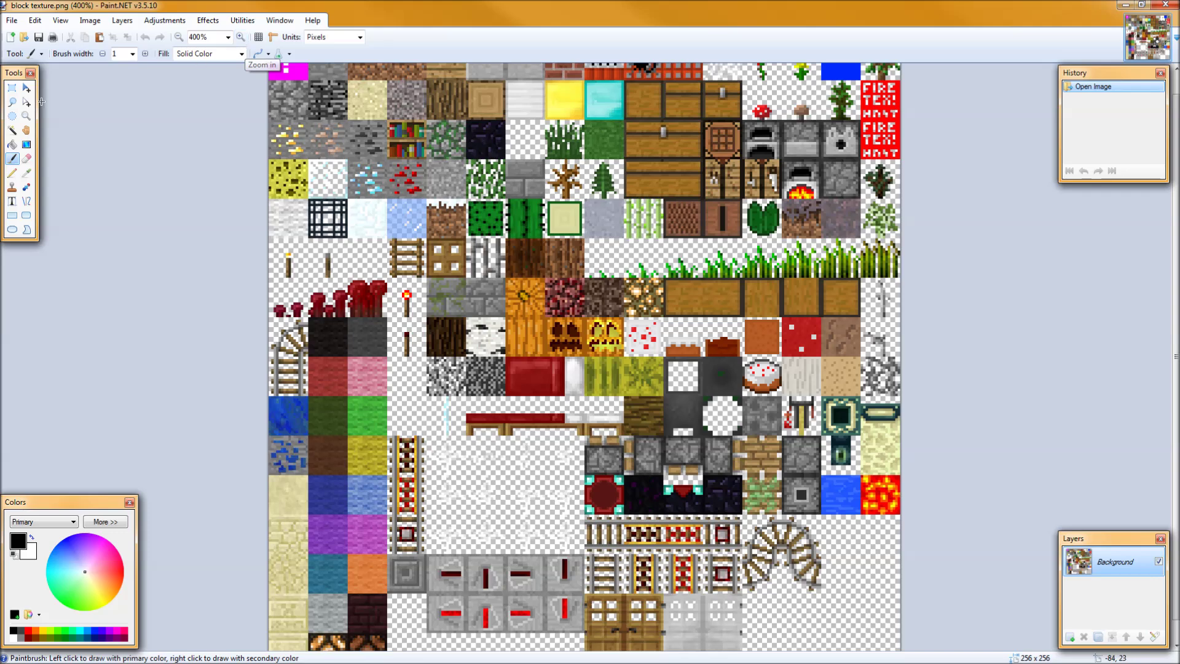
Zoom the block texture sheet to 700% and scroll across the tiles with the Pan tool
click(25, 131)
scroll(476, 280, down, 1)
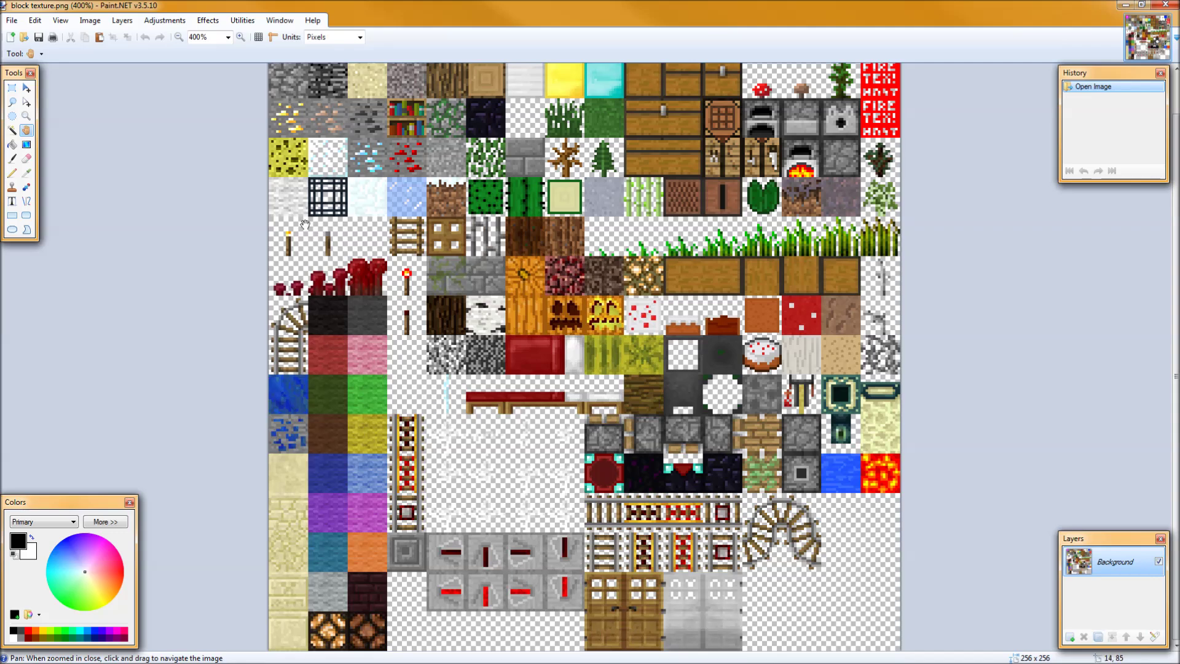
click(241, 37)
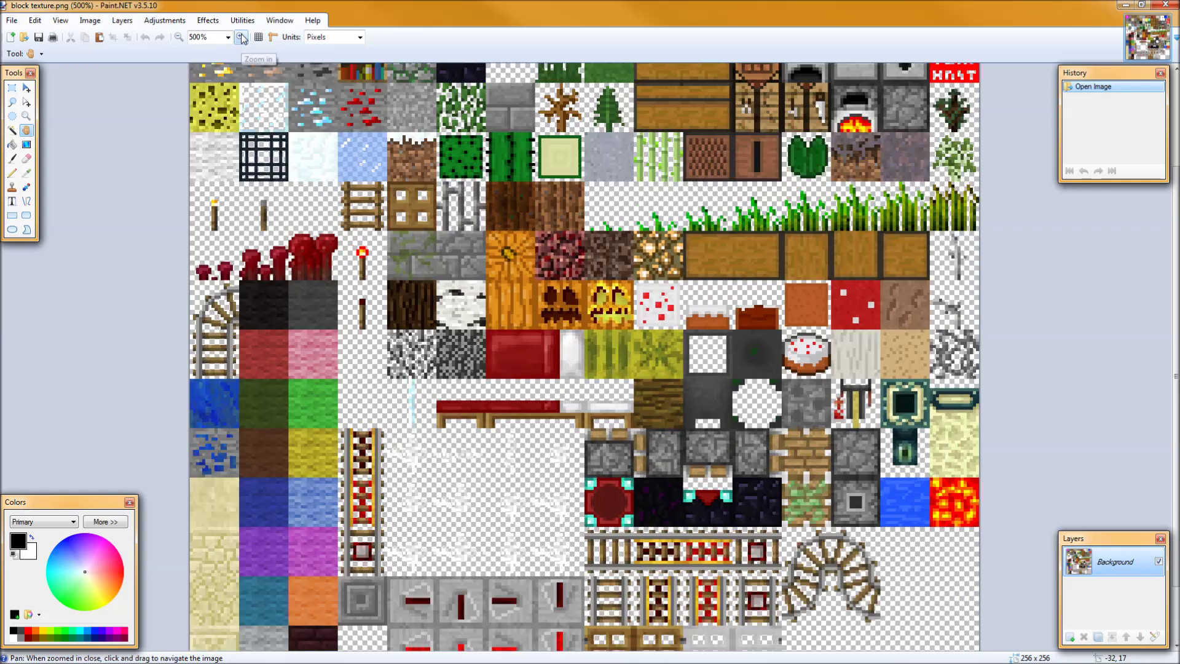
click(240, 37)
click(240, 37)
scroll(513, 405, up, 2)
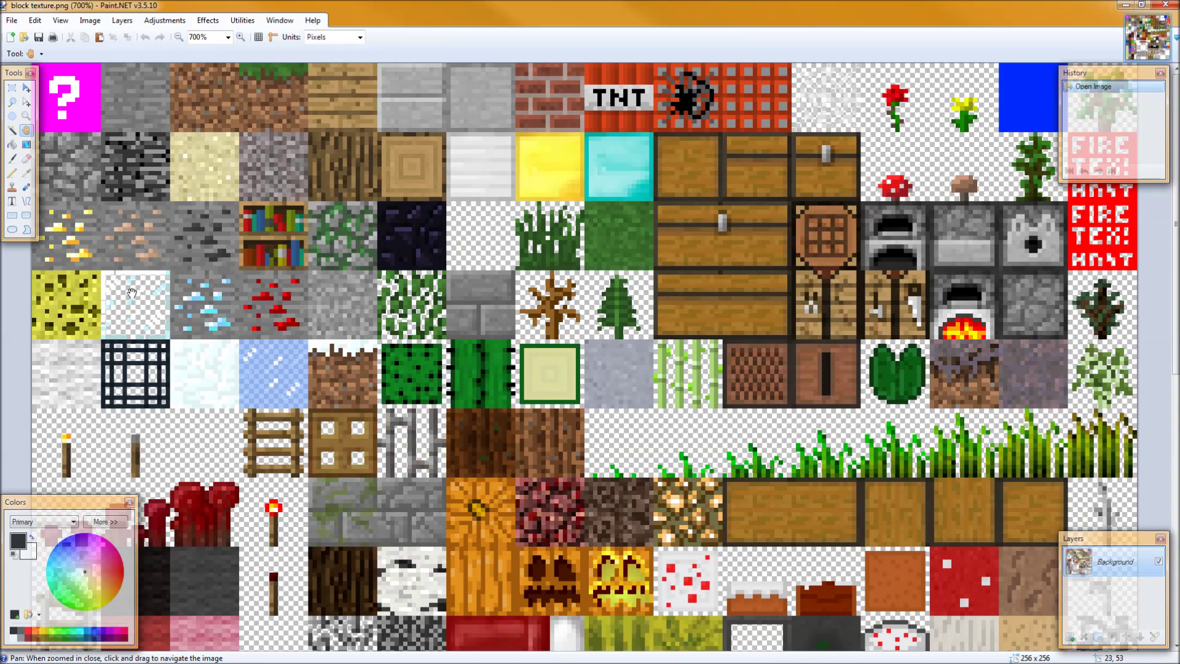
scroll(132, 304, down, 2)
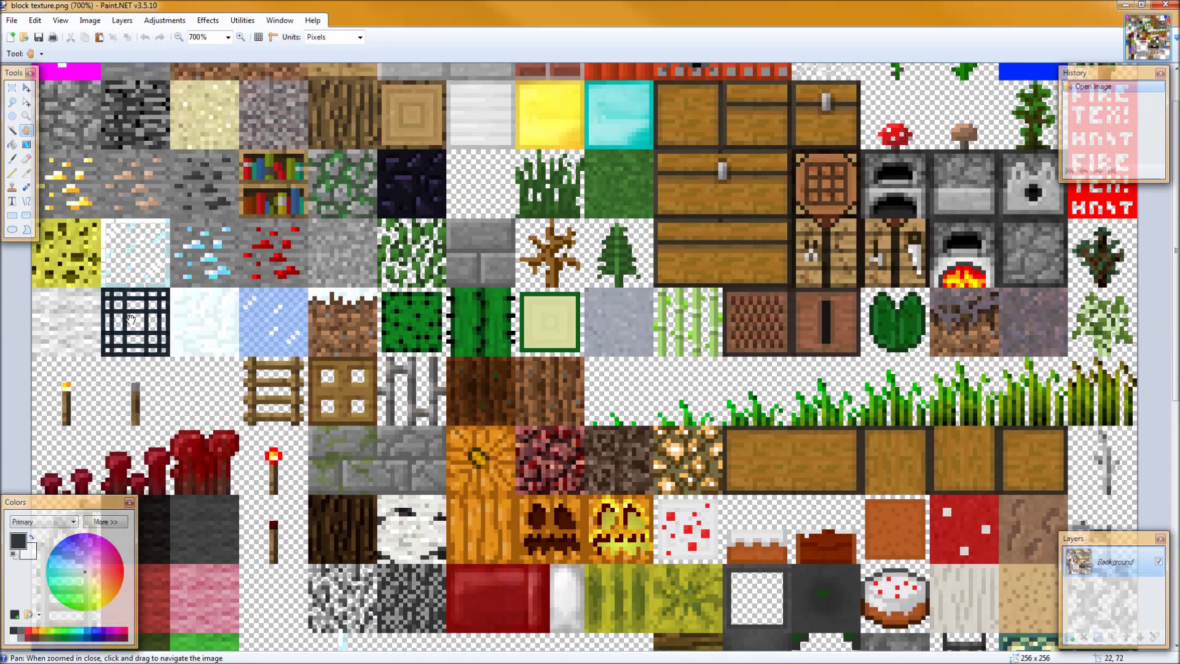
scroll(301, 545, down, 7)
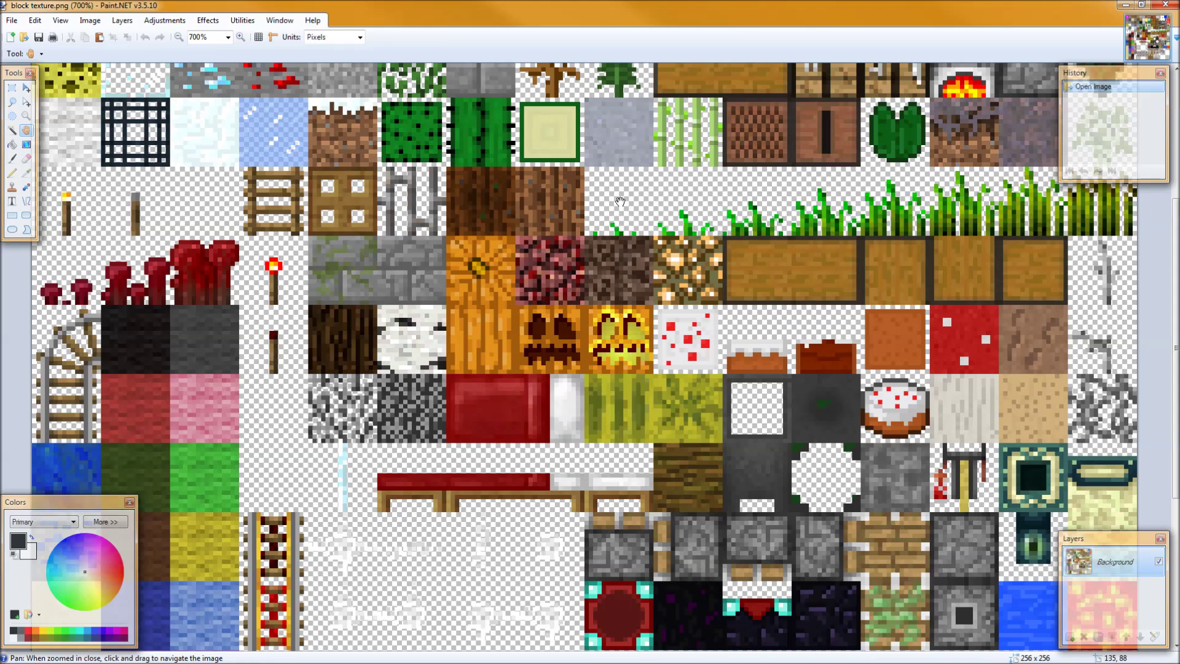
click(11, 158)
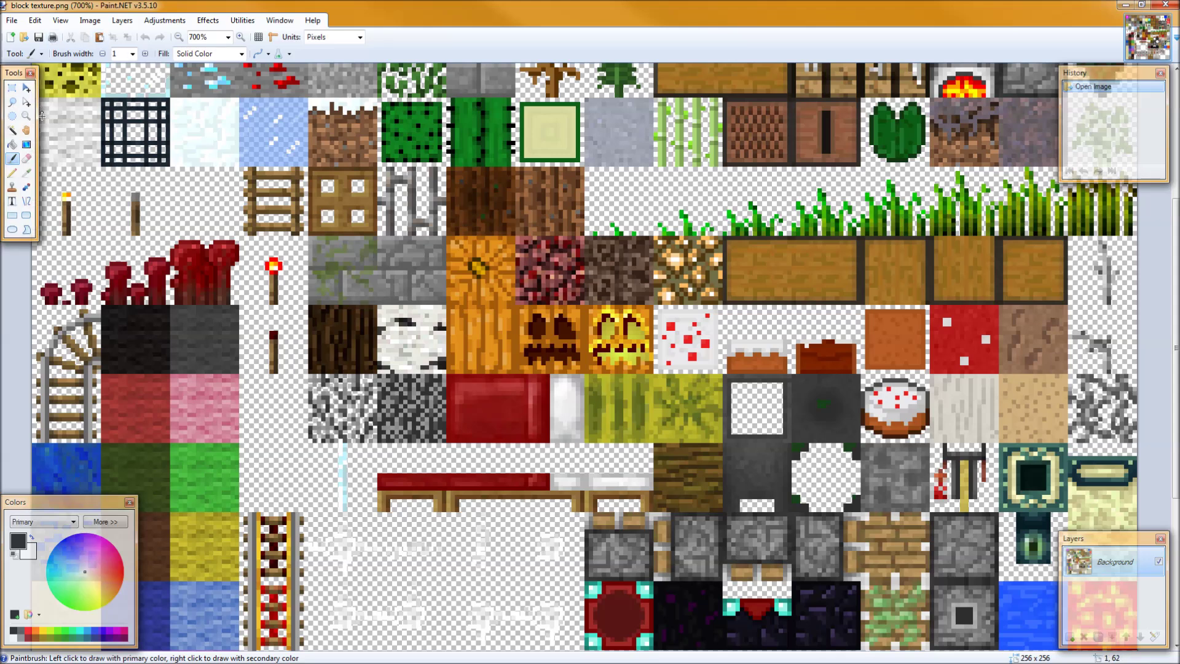
click(27, 131)
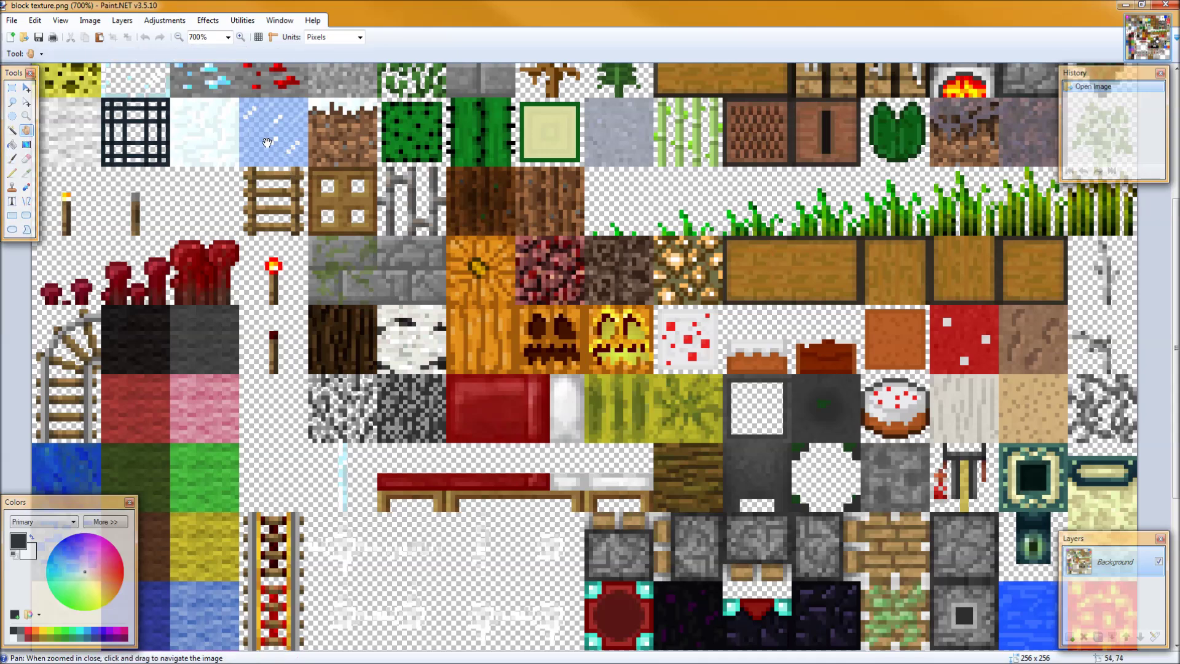
Pan around the 700% sheet to view the rail and door tile rows
drag(268, 143, 254, 208)
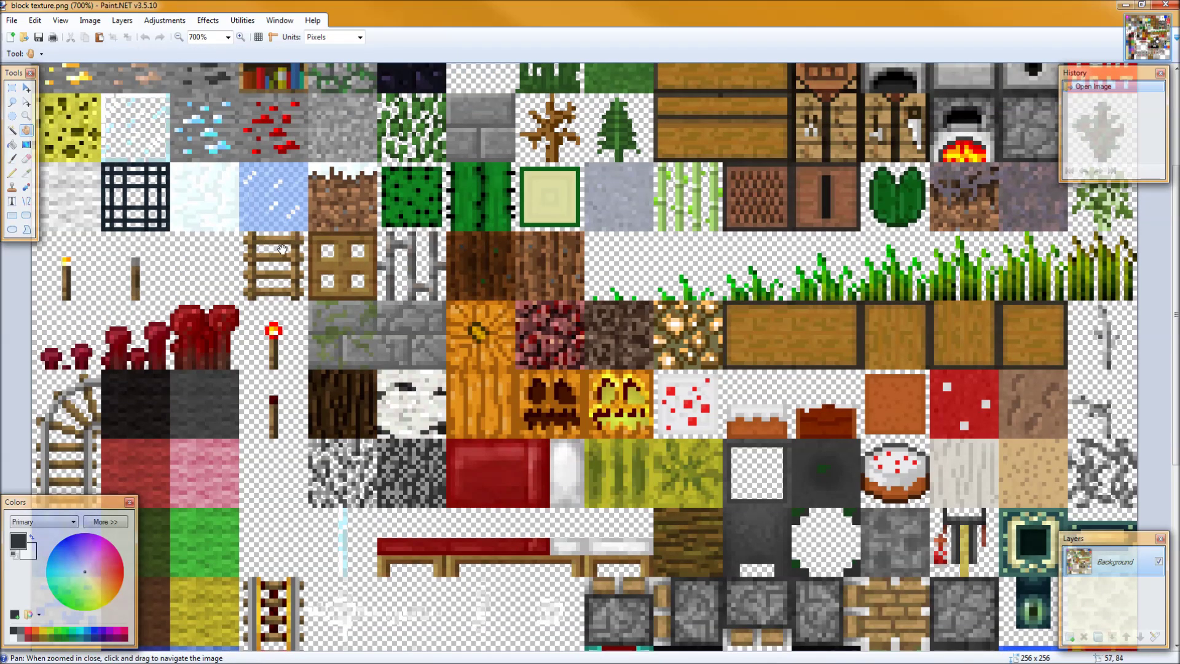
drag(241, 146, 262, 243)
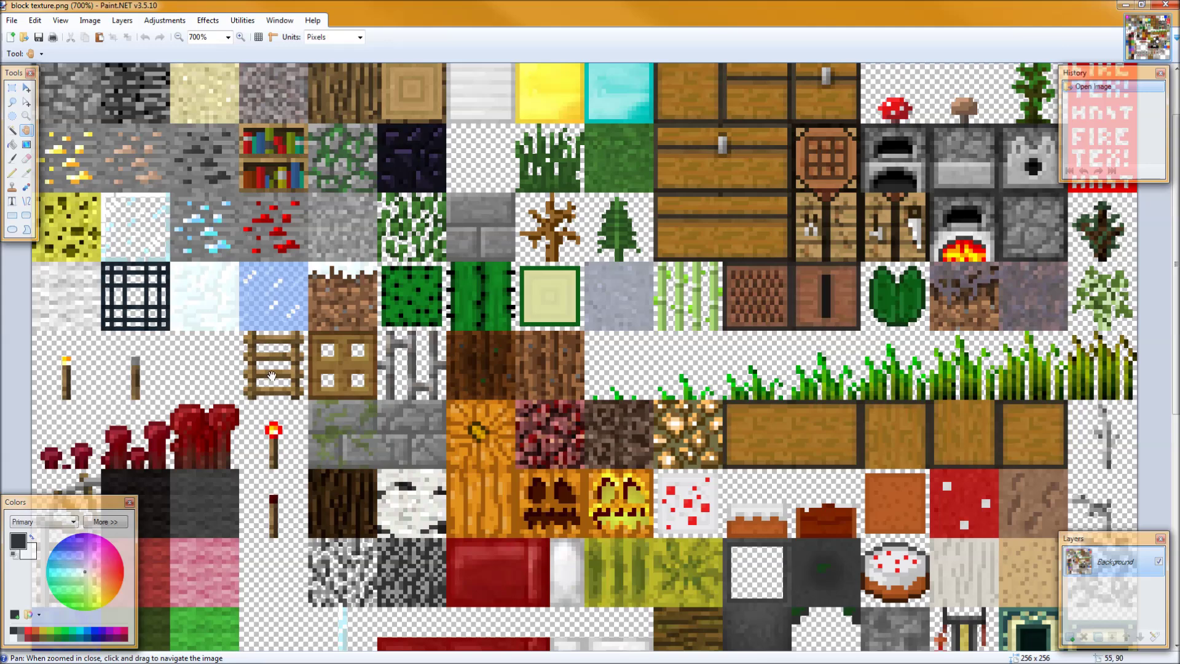
drag(185, 166, 201, 64)
scroll(400, 315, down, 6)
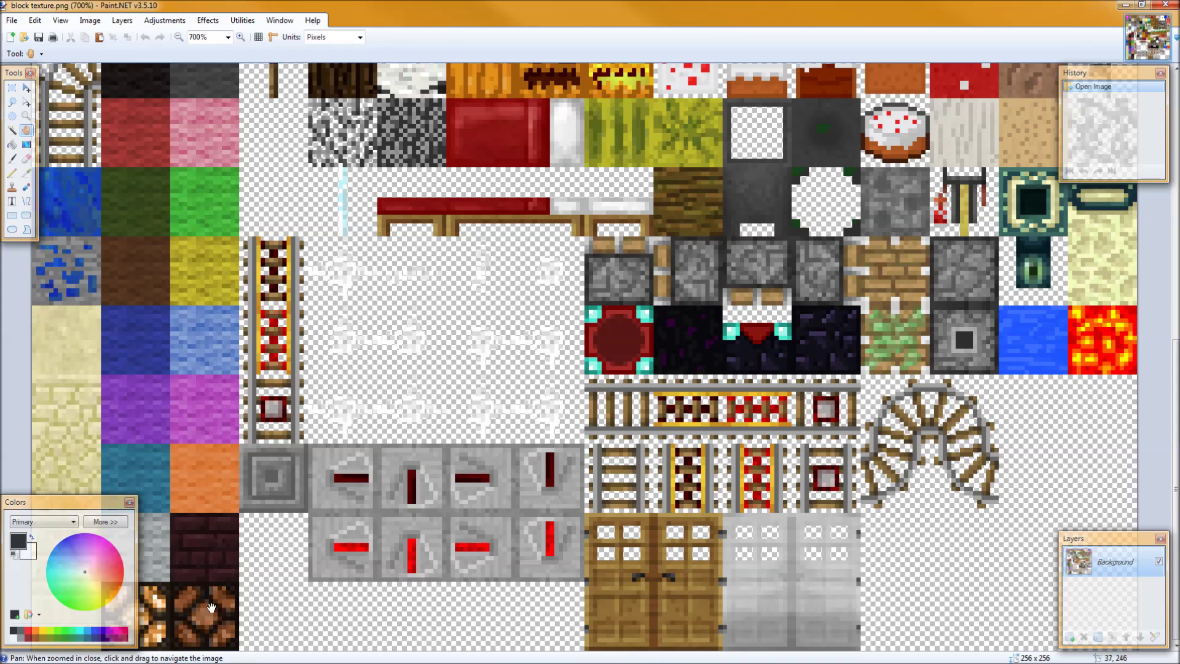
scroll(563, 543, up, 5)
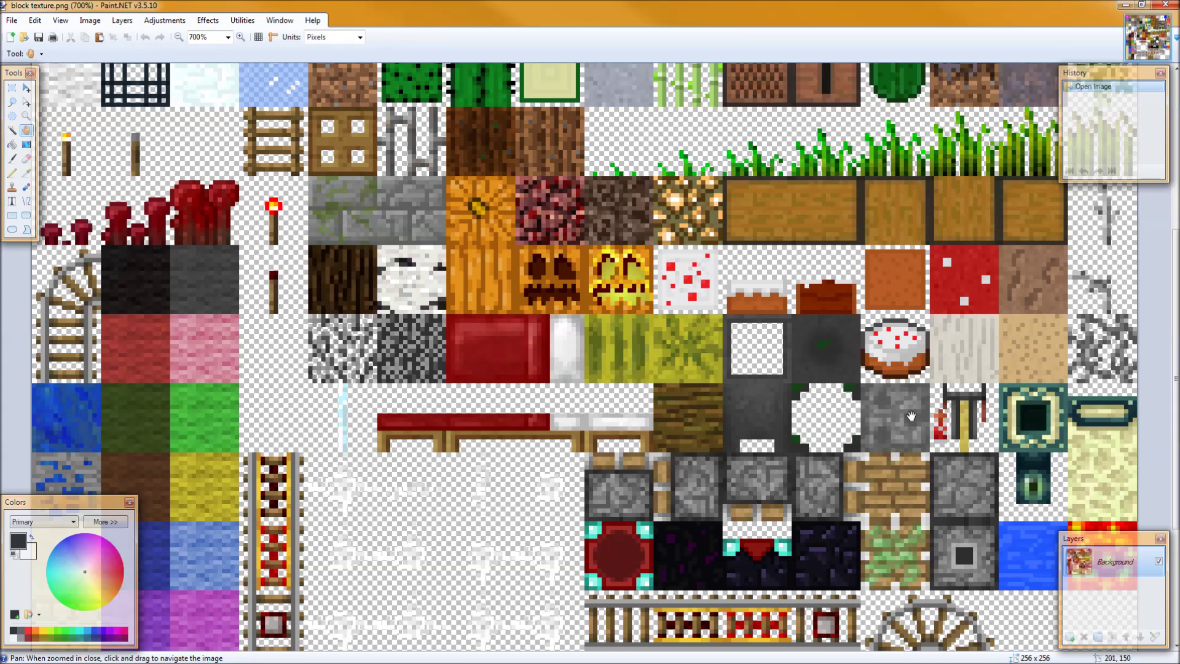
scroll(783, 288, up, 2)
scroll(859, 352, down, 3)
scroll(860, 352, down, 1)
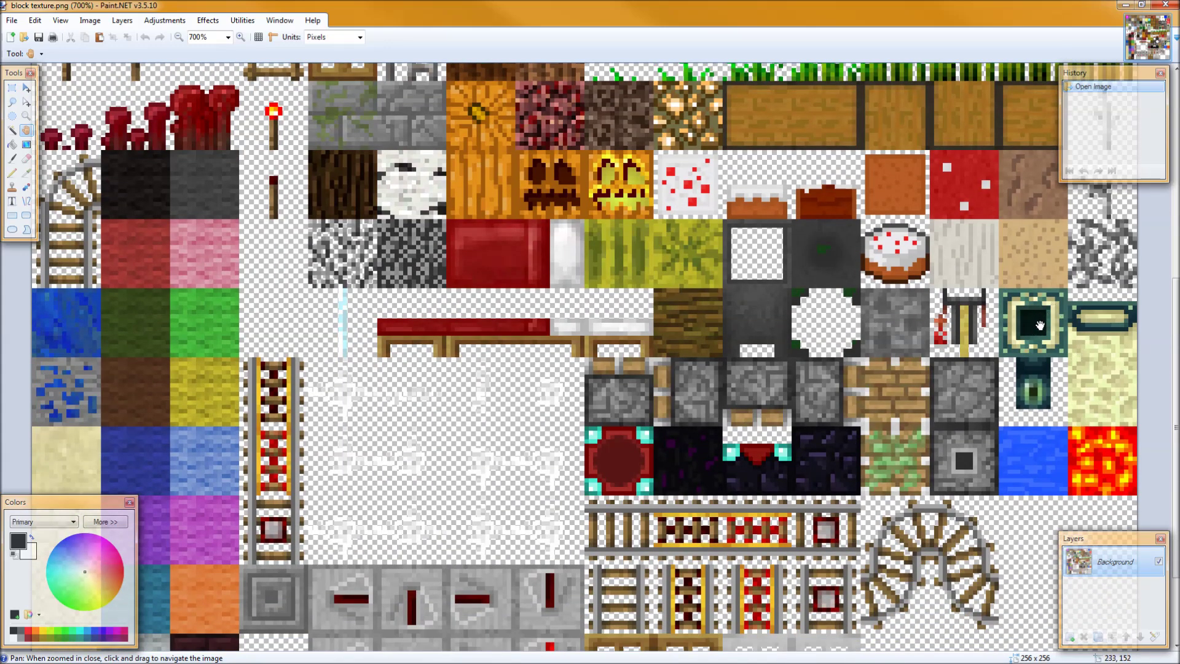
Scroll back up the sheet to the TNT and question-mark tiles at the top
scroll(956, 314, up, 10)
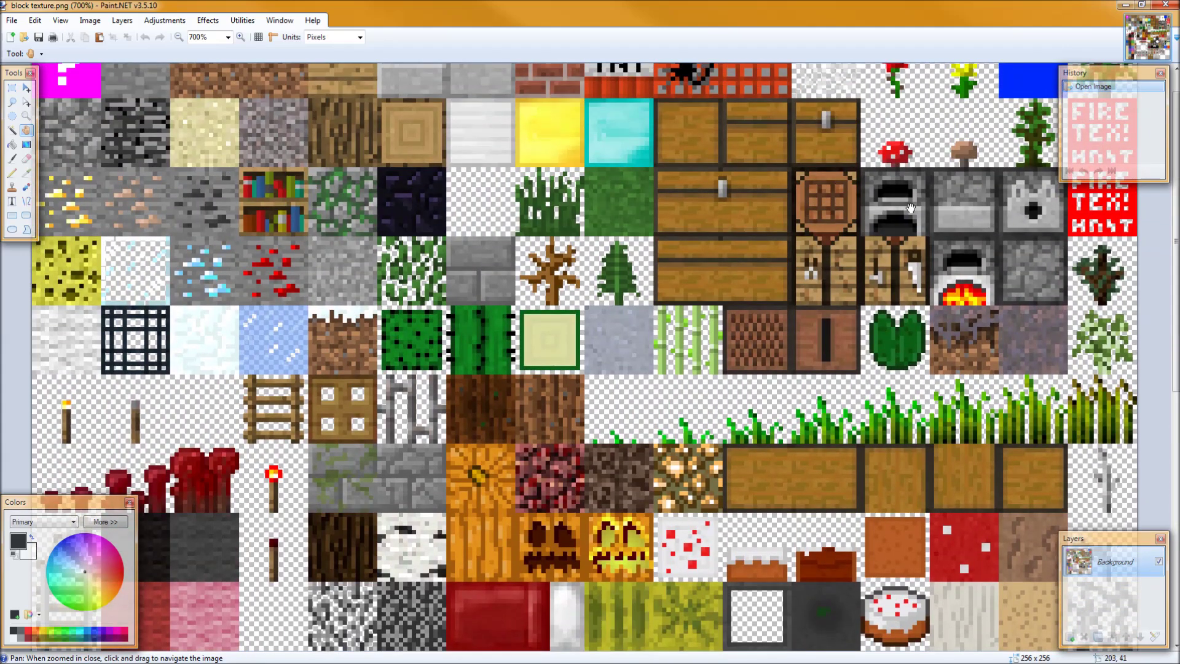
scroll(910, 283, up, 1)
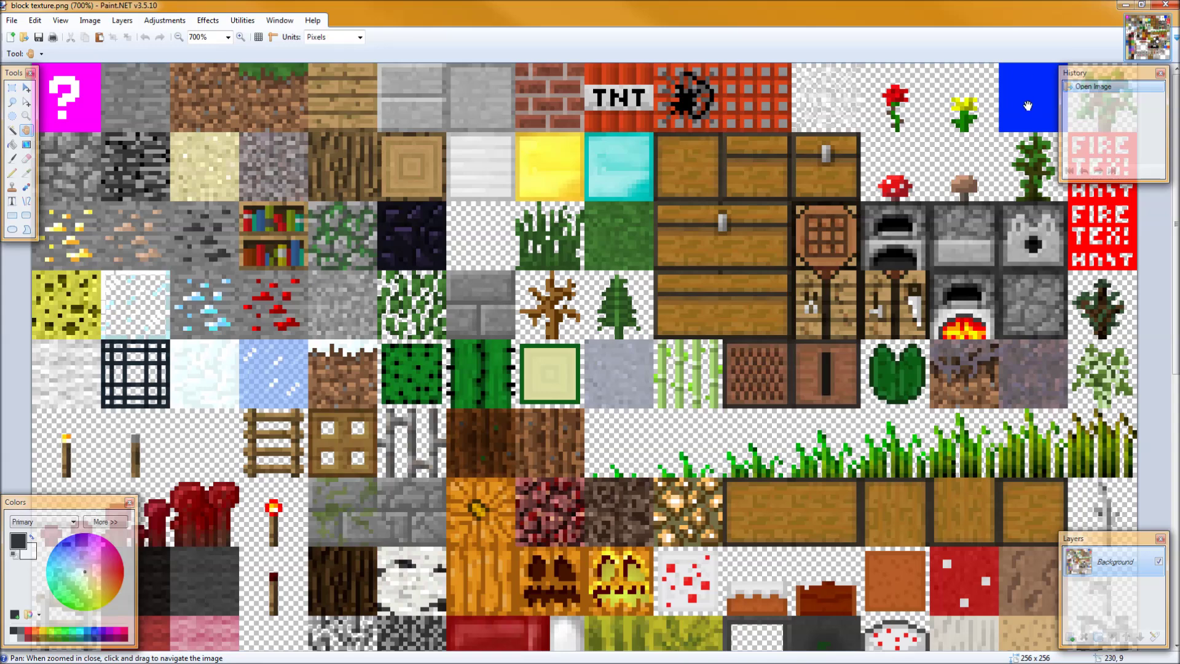
scroll(1066, 250, down, 1)
scroll(1066, 250, up, 1)
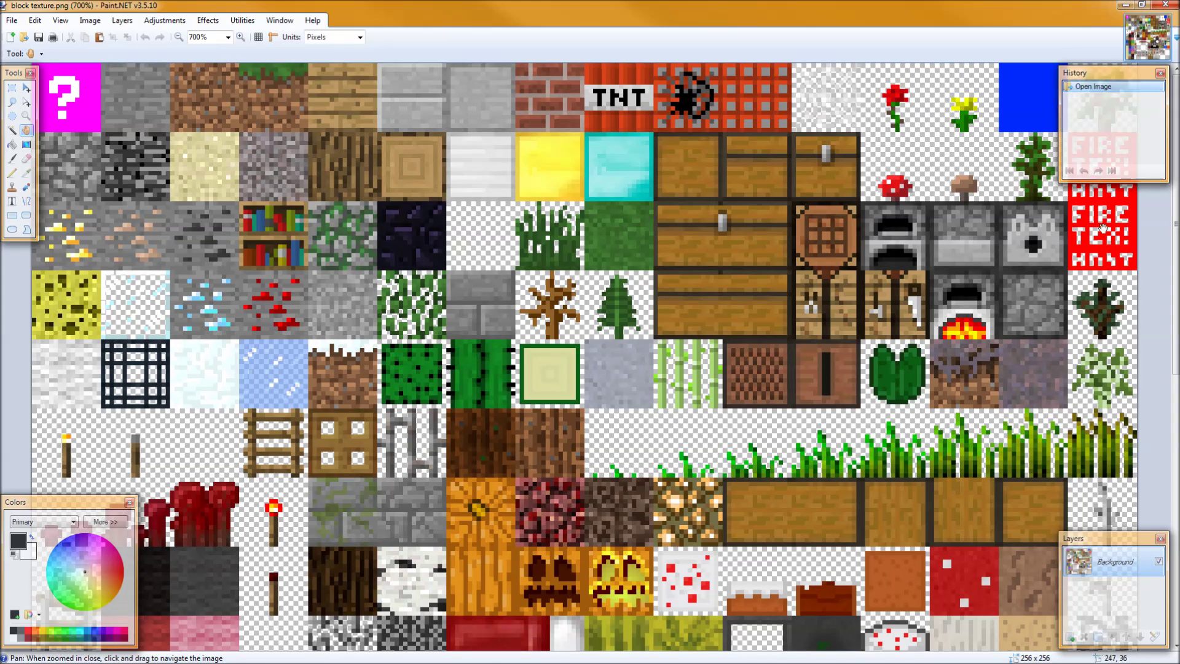
scroll(1101, 249, down, 9)
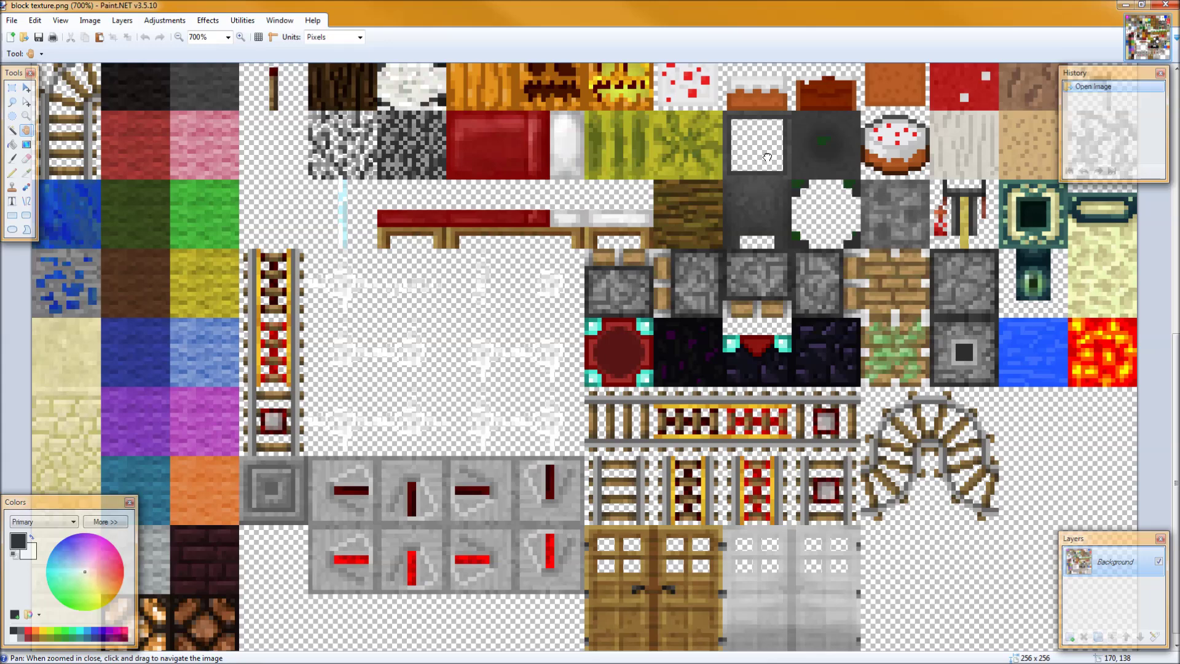
scroll(767, 161, up, 1)
scroll(751, 152, down, 1)
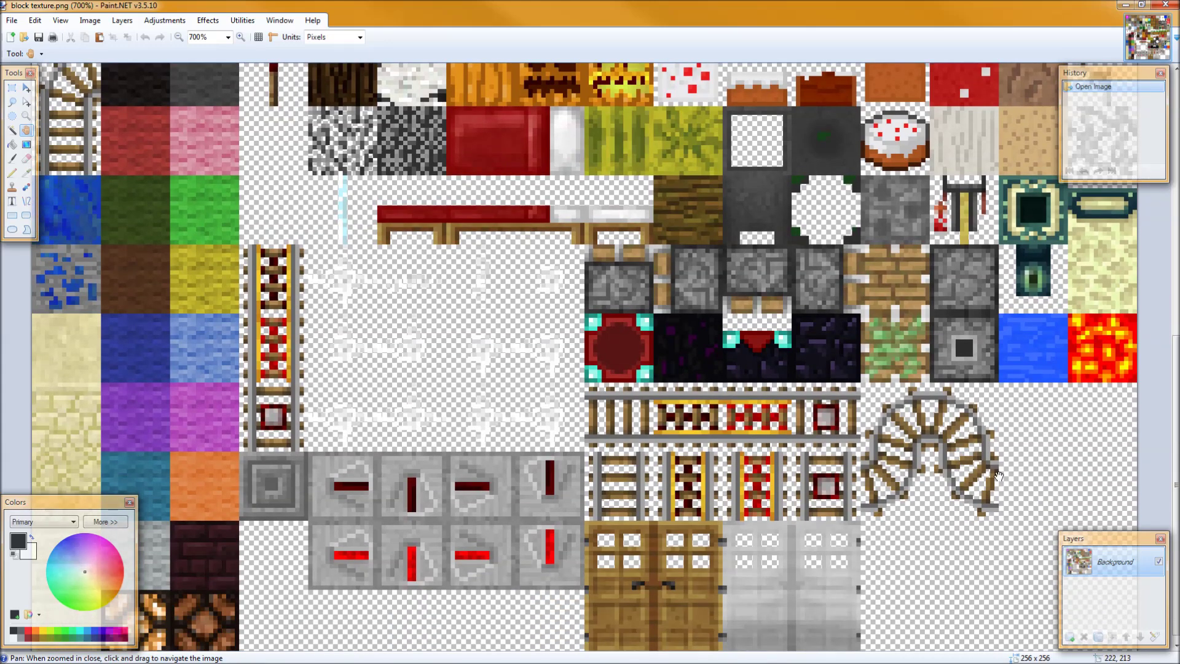
scroll(696, 384, up, 6)
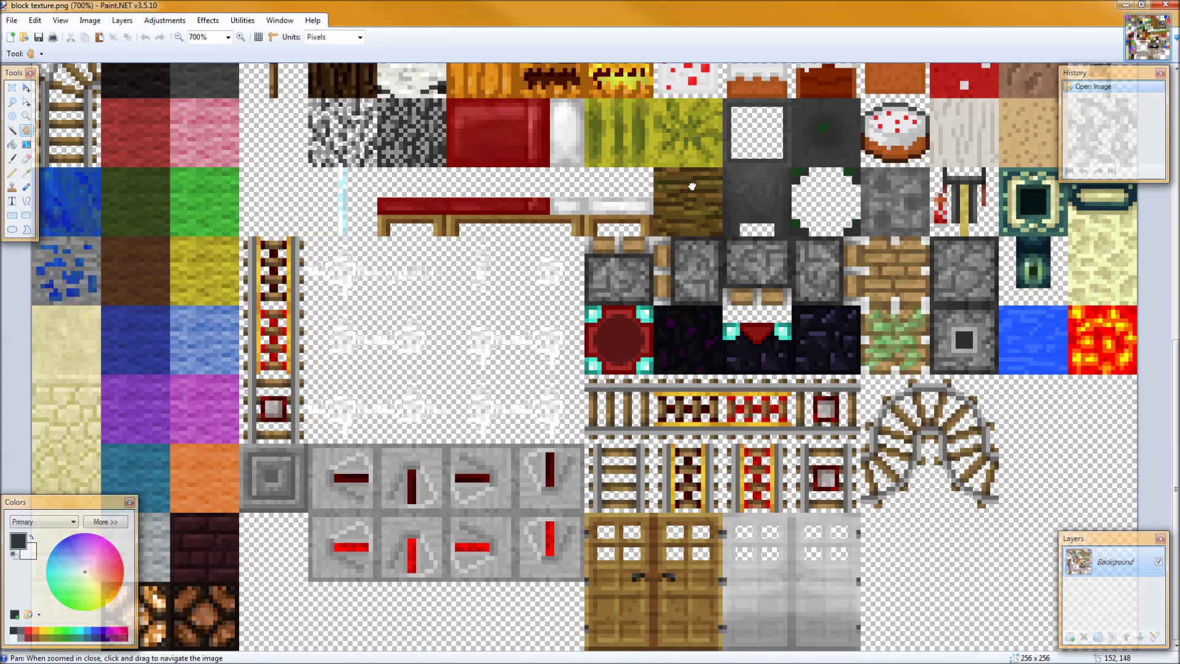
scroll(670, 415, up, 2)
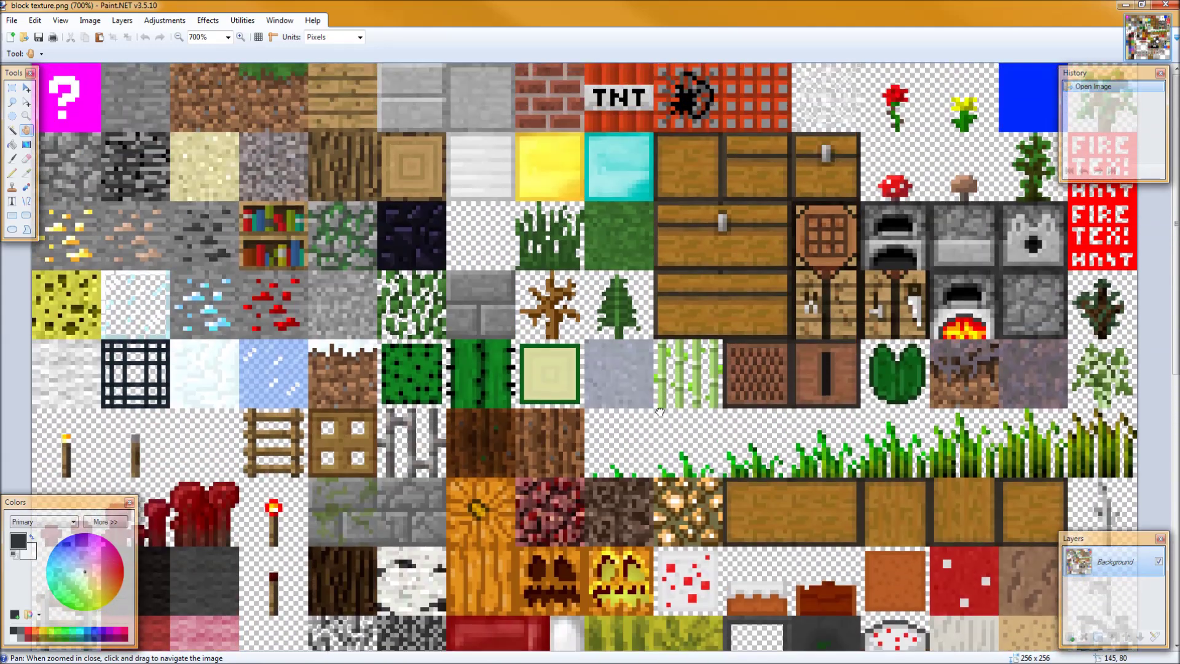